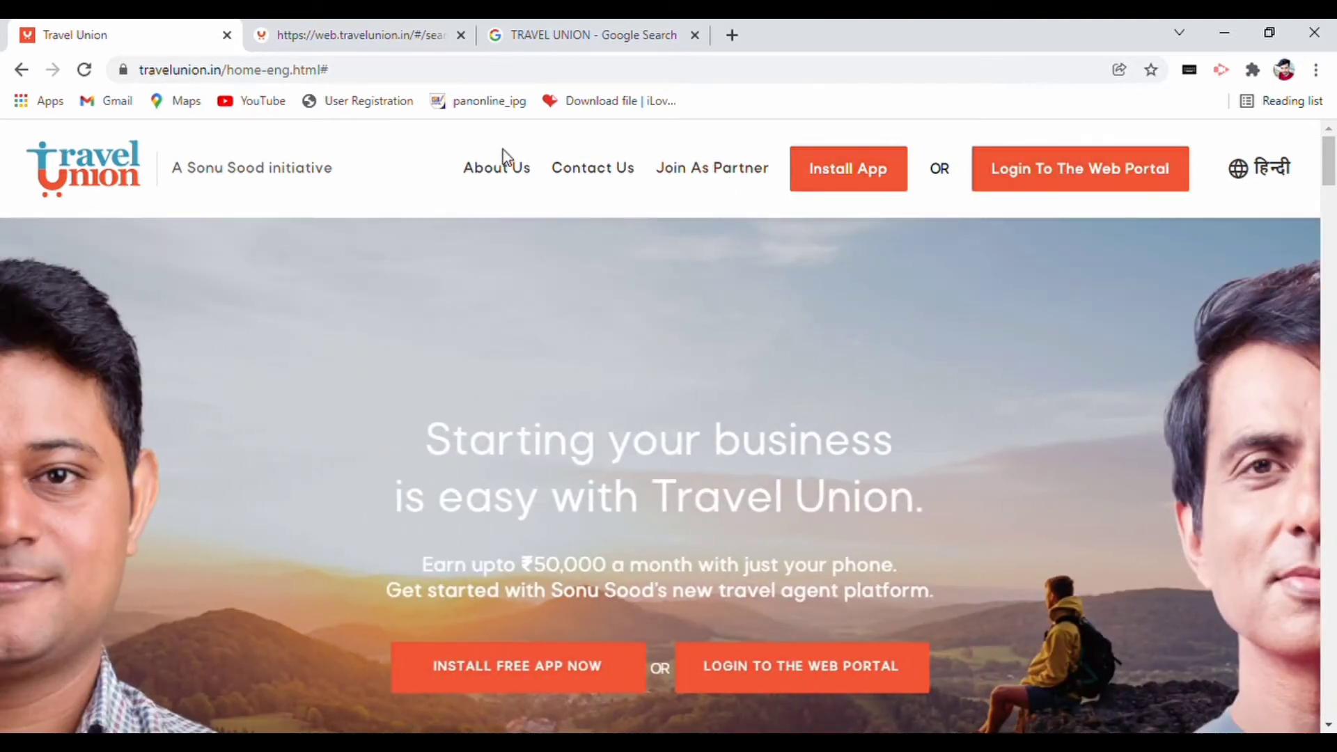
# - Open the Trains booking search from the portal dashboard and dismiss the COVID alert
pyautogui.click(310, 28)
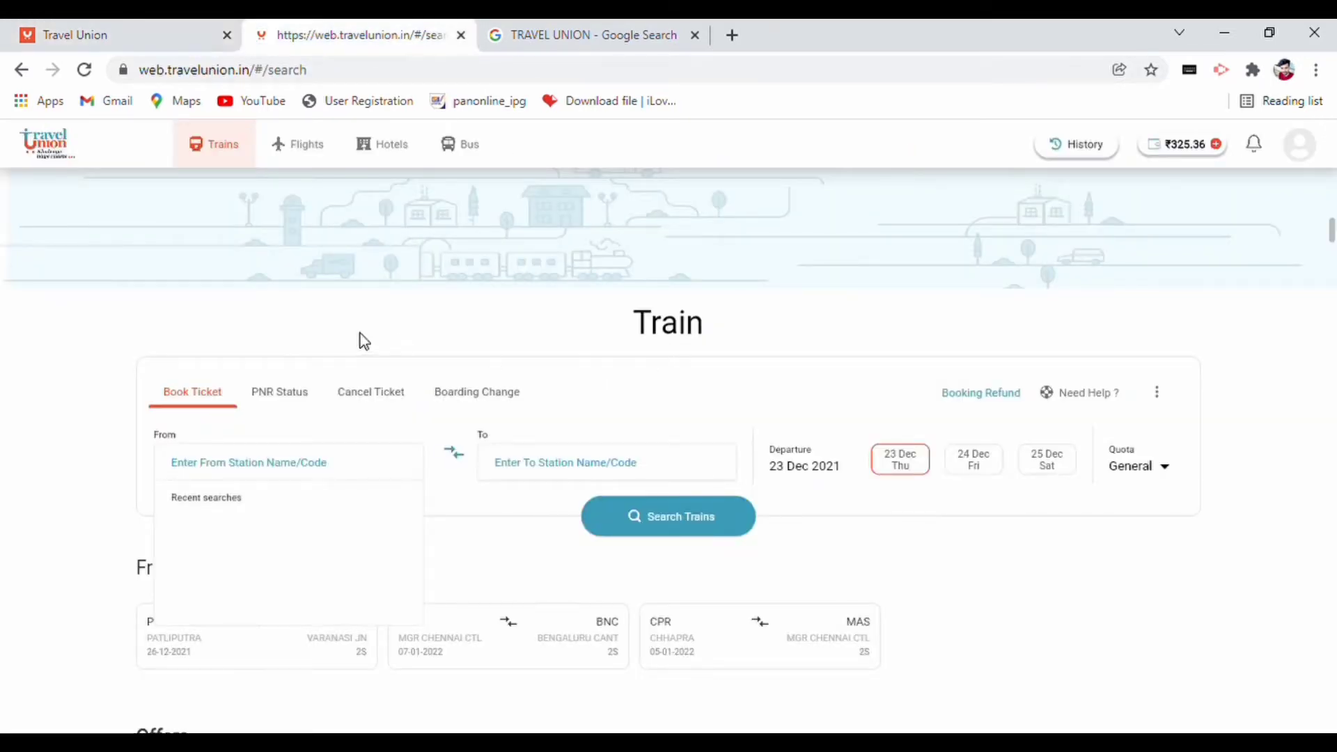
pyautogui.click(22, 70)
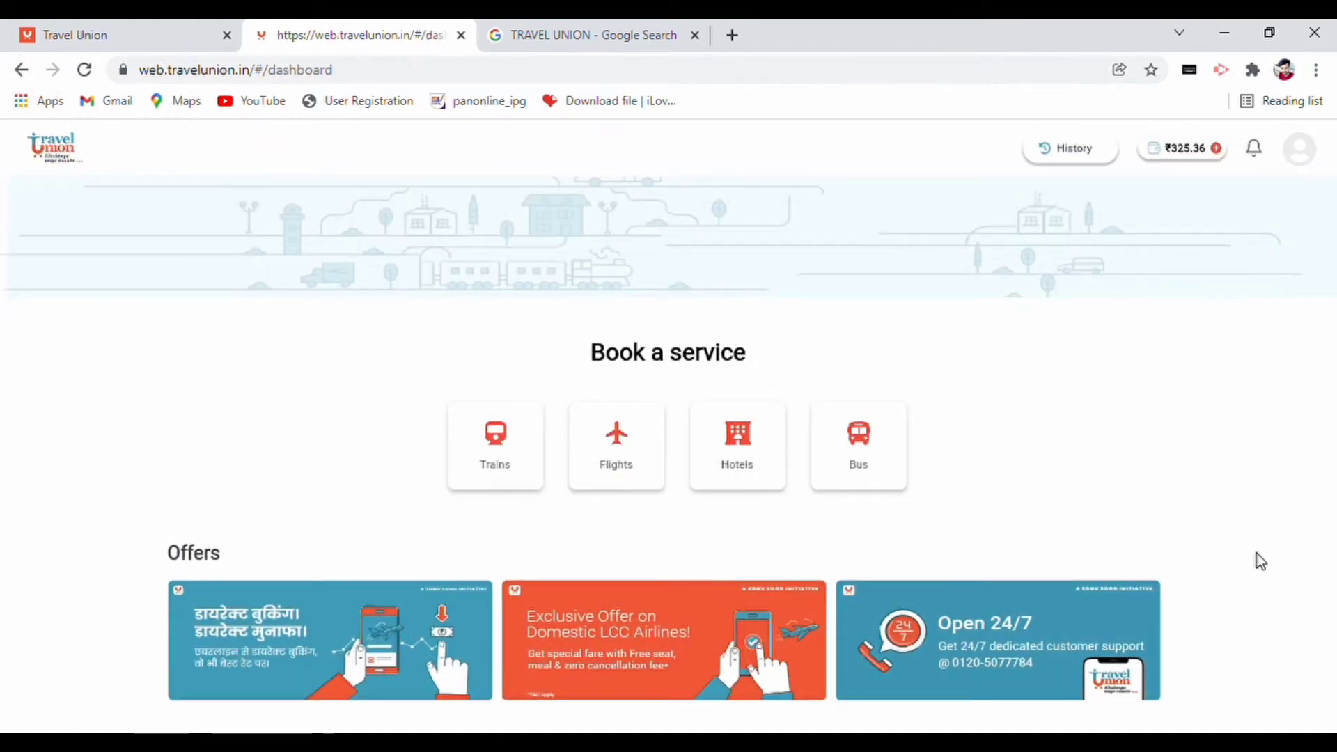
pyautogui.click(513, 455)
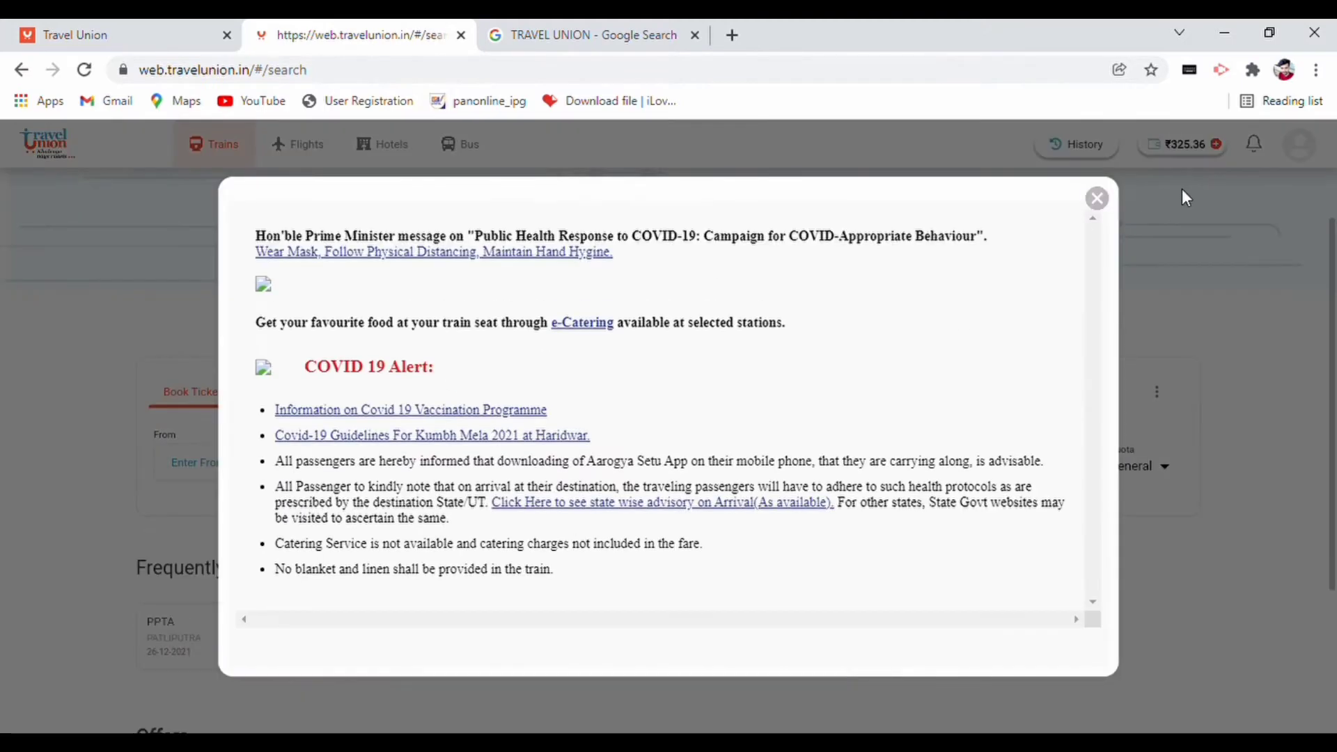
pyautogui.click(1098, 200)
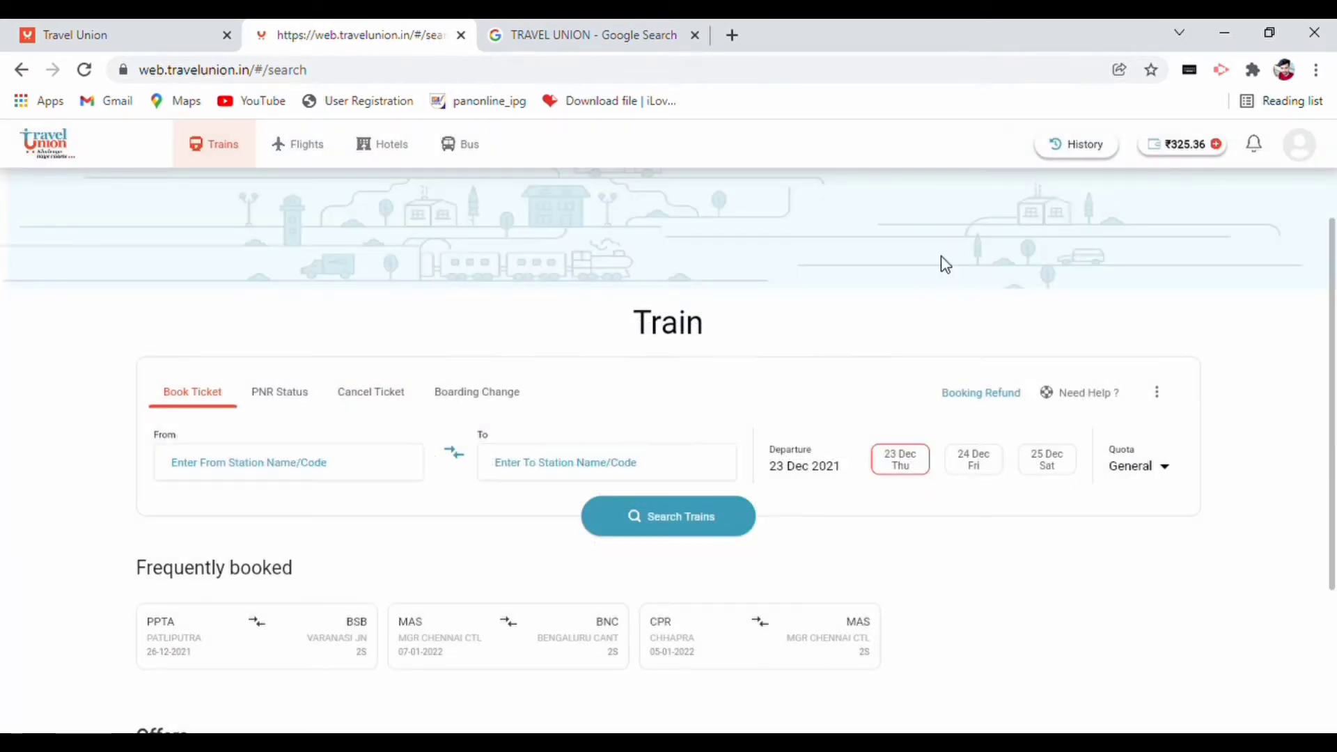
# - Set the route from CHHAYAPURI-CYI to DEORIA SADAR-DEOS
pyautogui.click(234, 463)
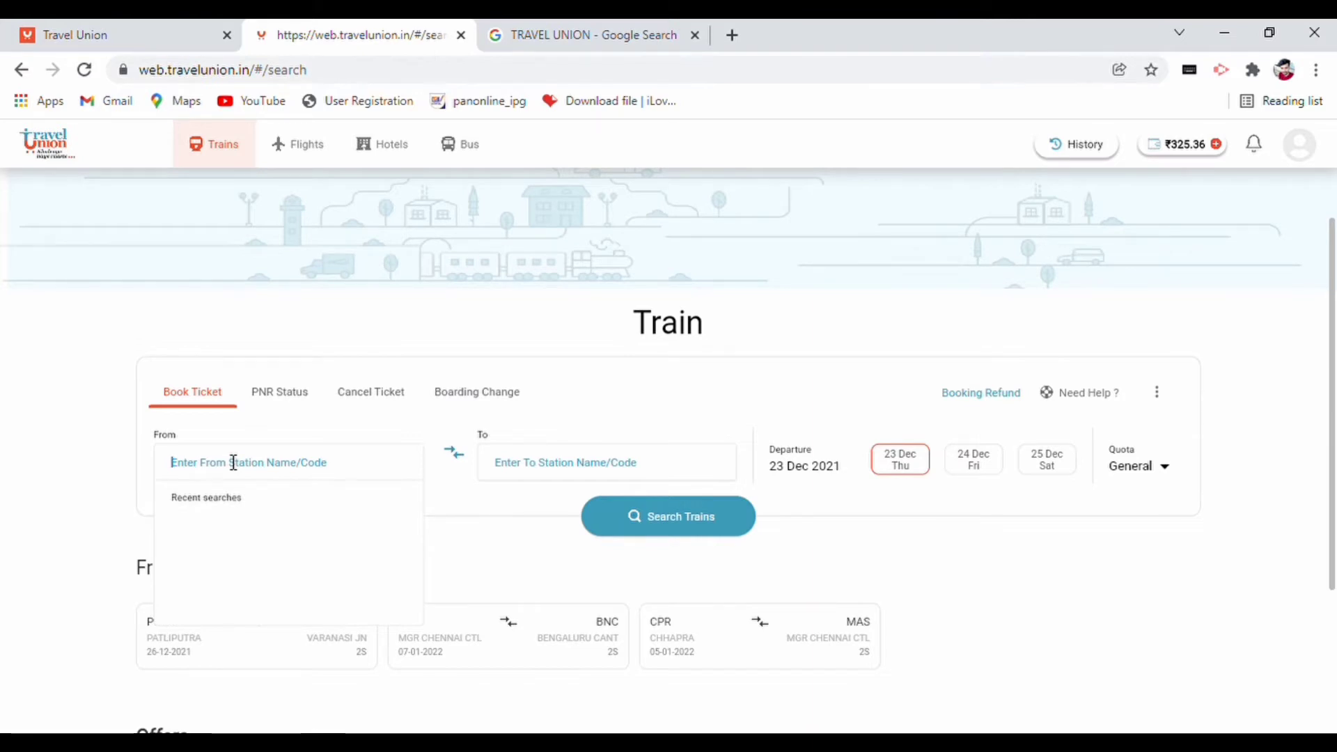
pyautogui.write('CYI')
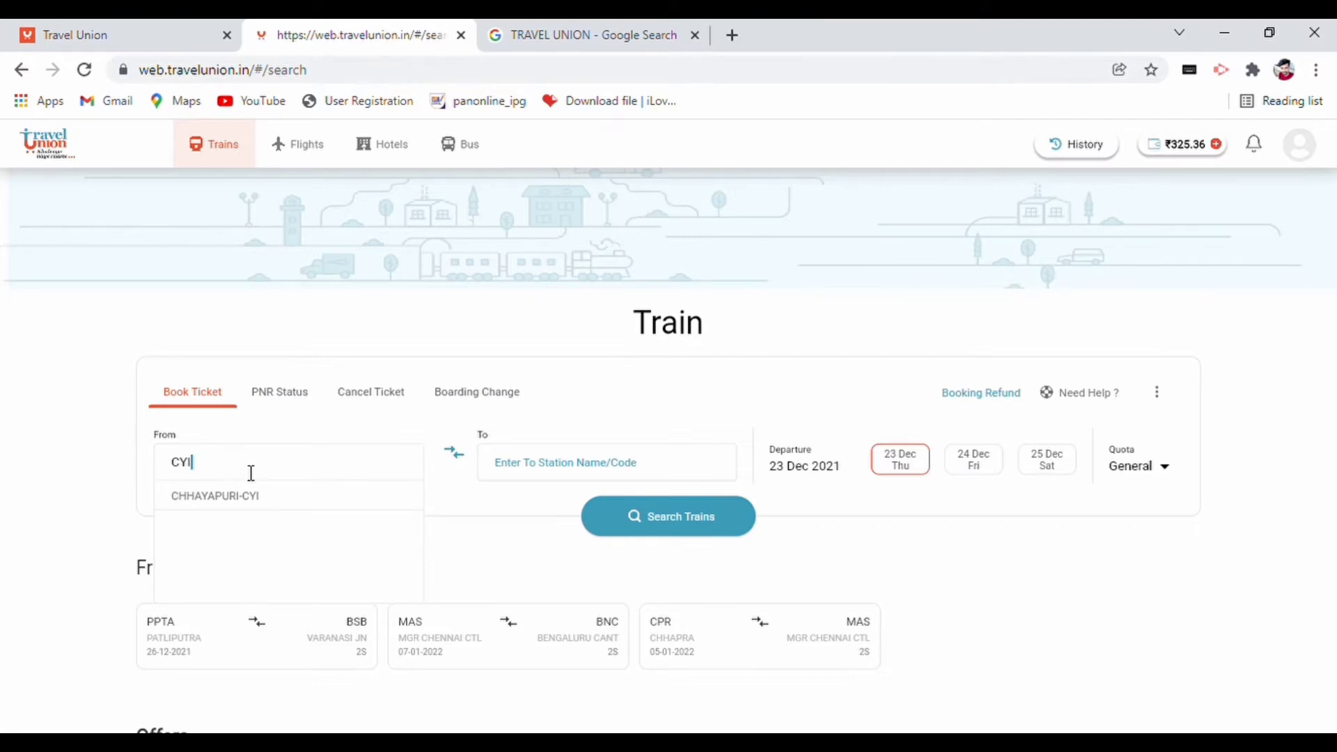
pyautogui.click(250, 498)
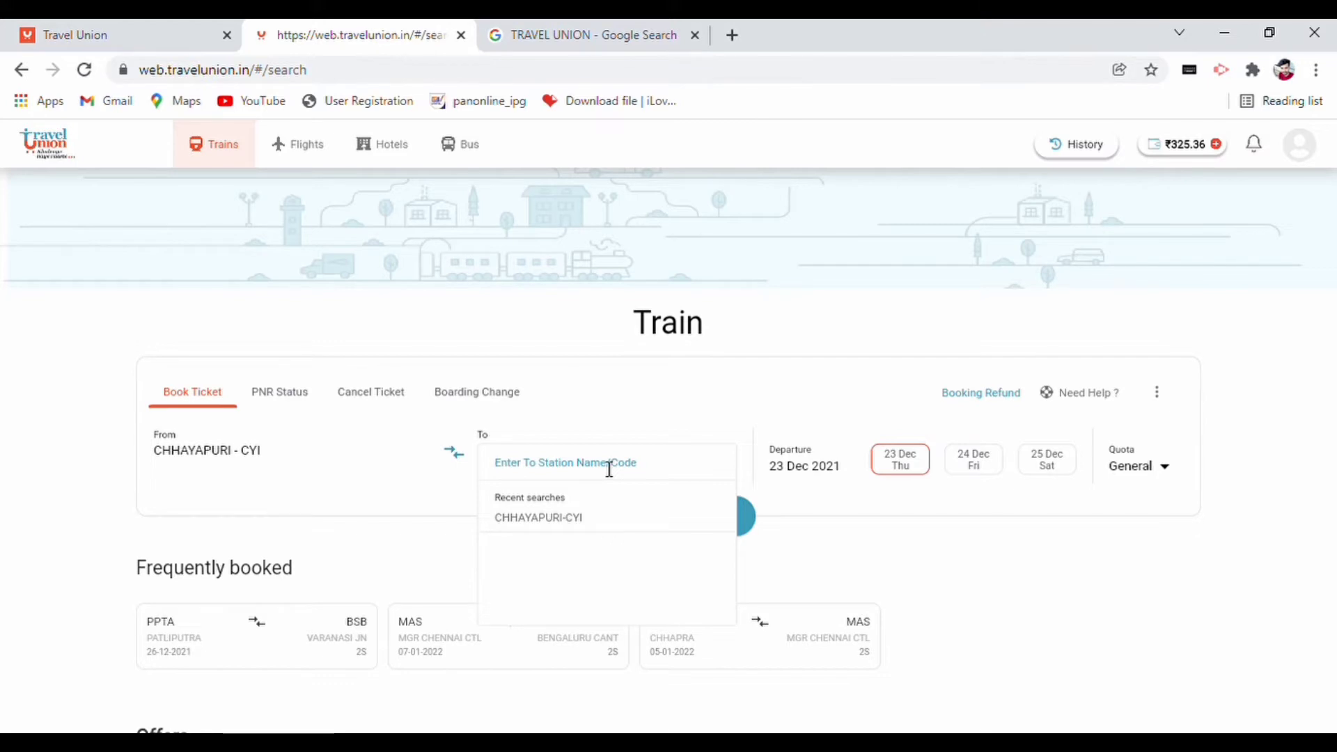
pyautogui.write('DEOS')
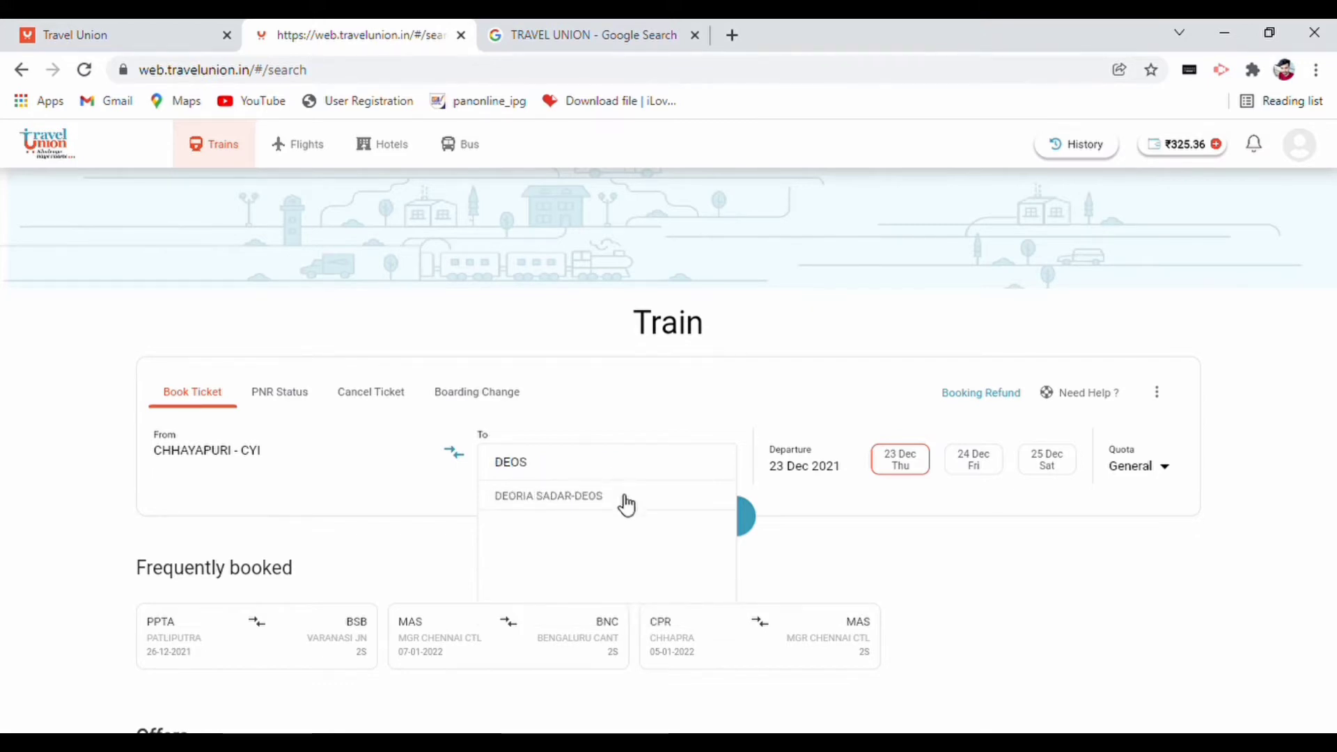
pyautogui.click(618, 502)
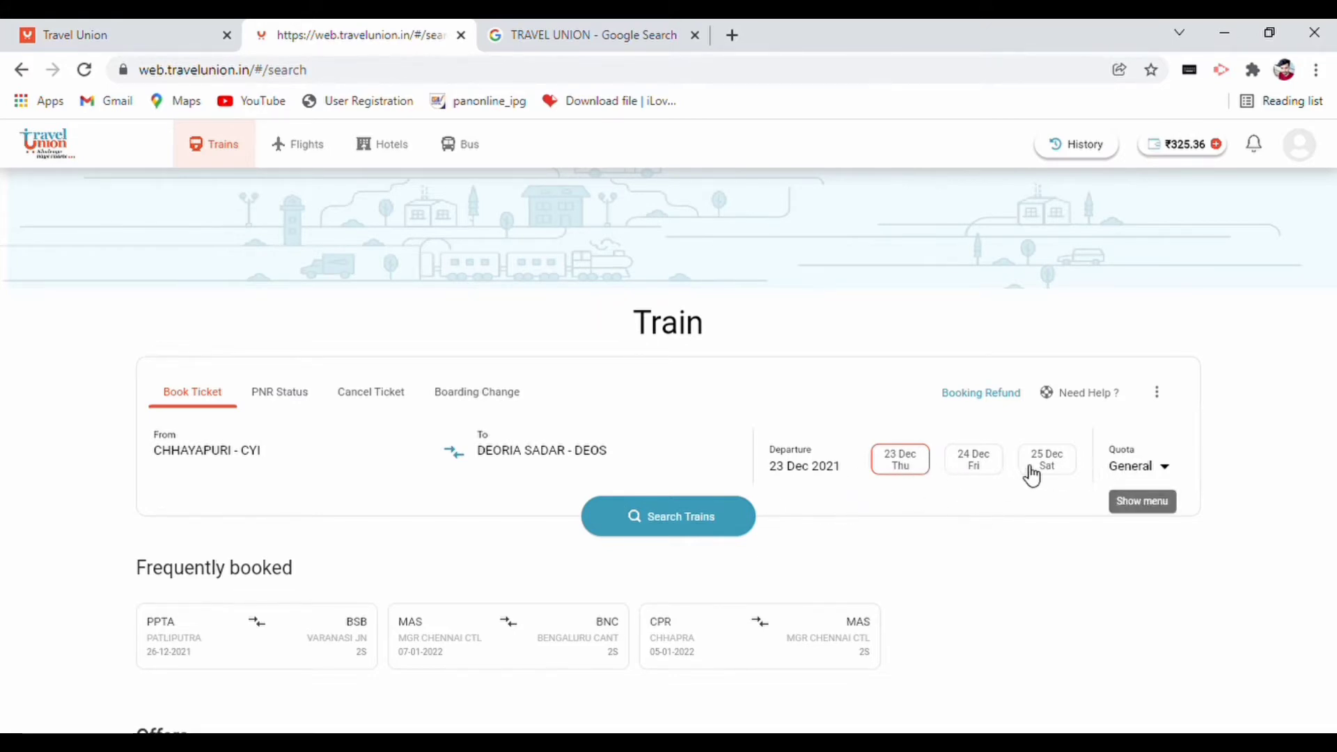
# - Set the departure date to 28 Jan 2022
pyautogui.click(815, 474)
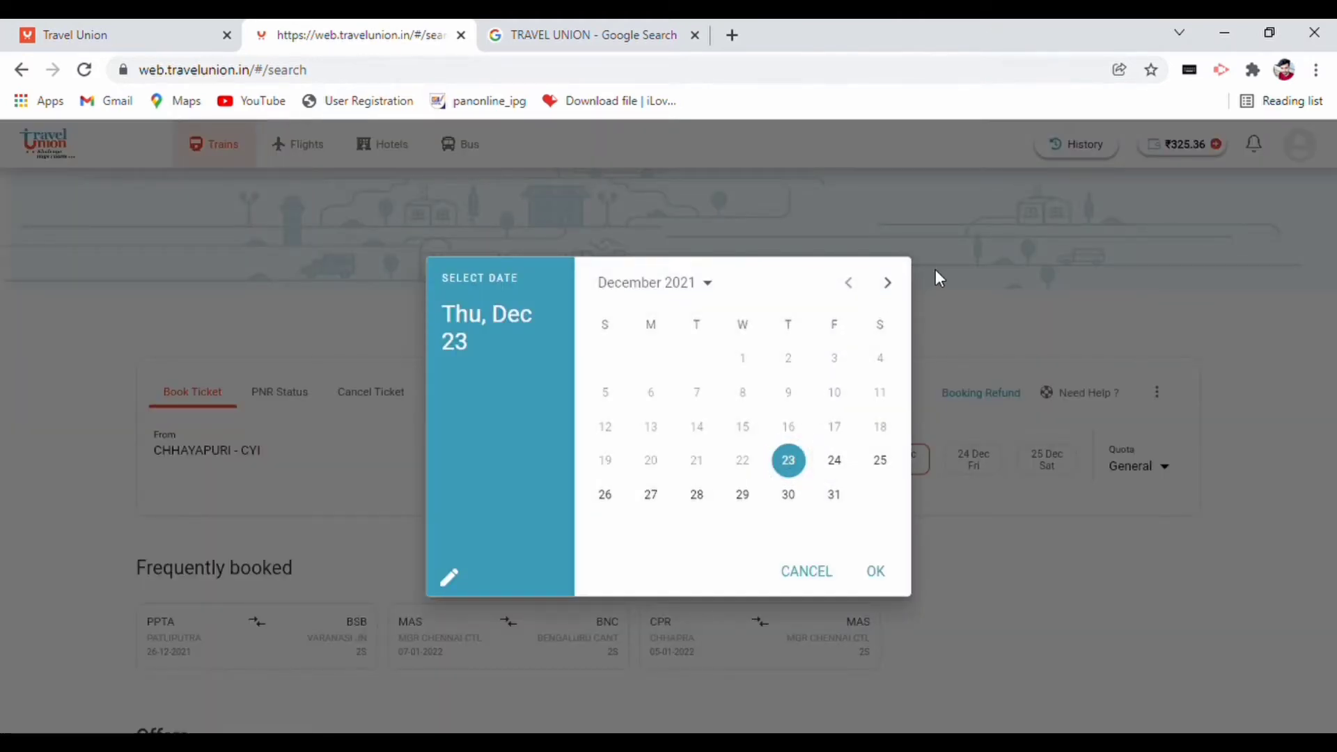
pyautogui.click(887, 285)
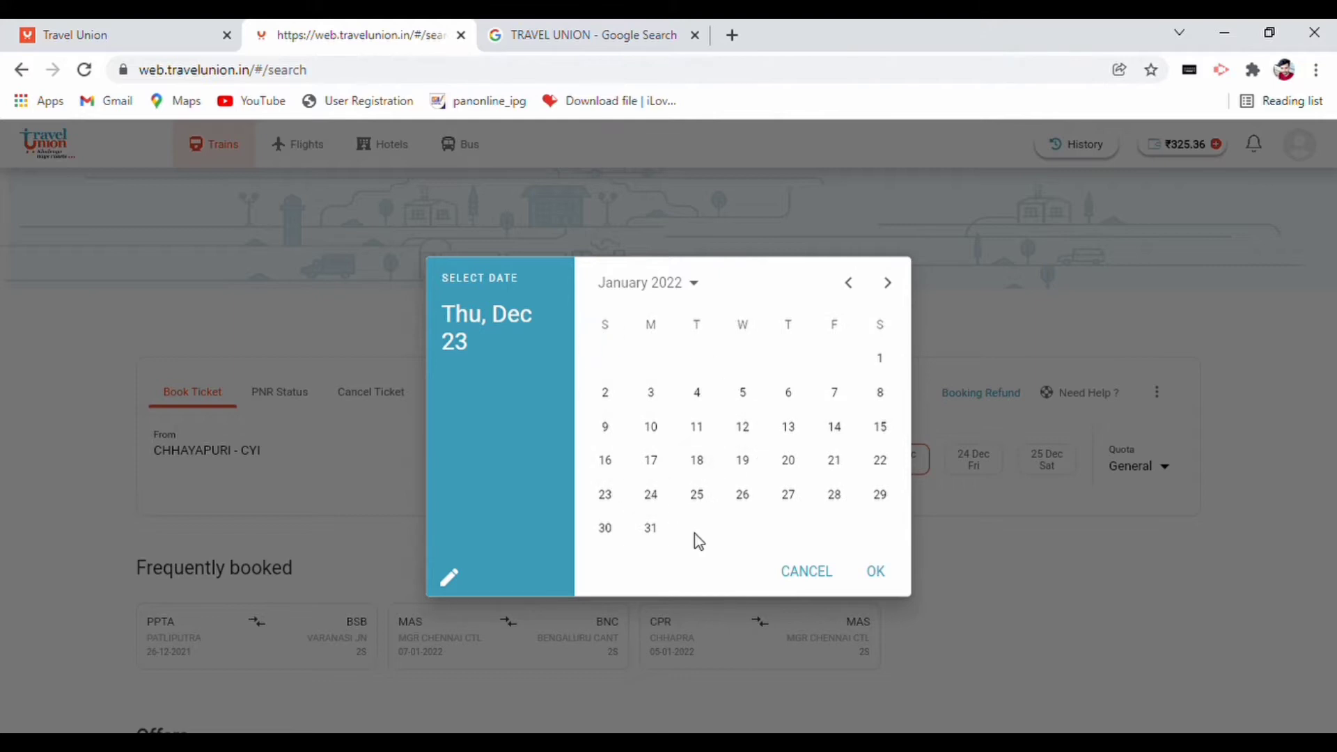
pyautogui.click(841, 501)
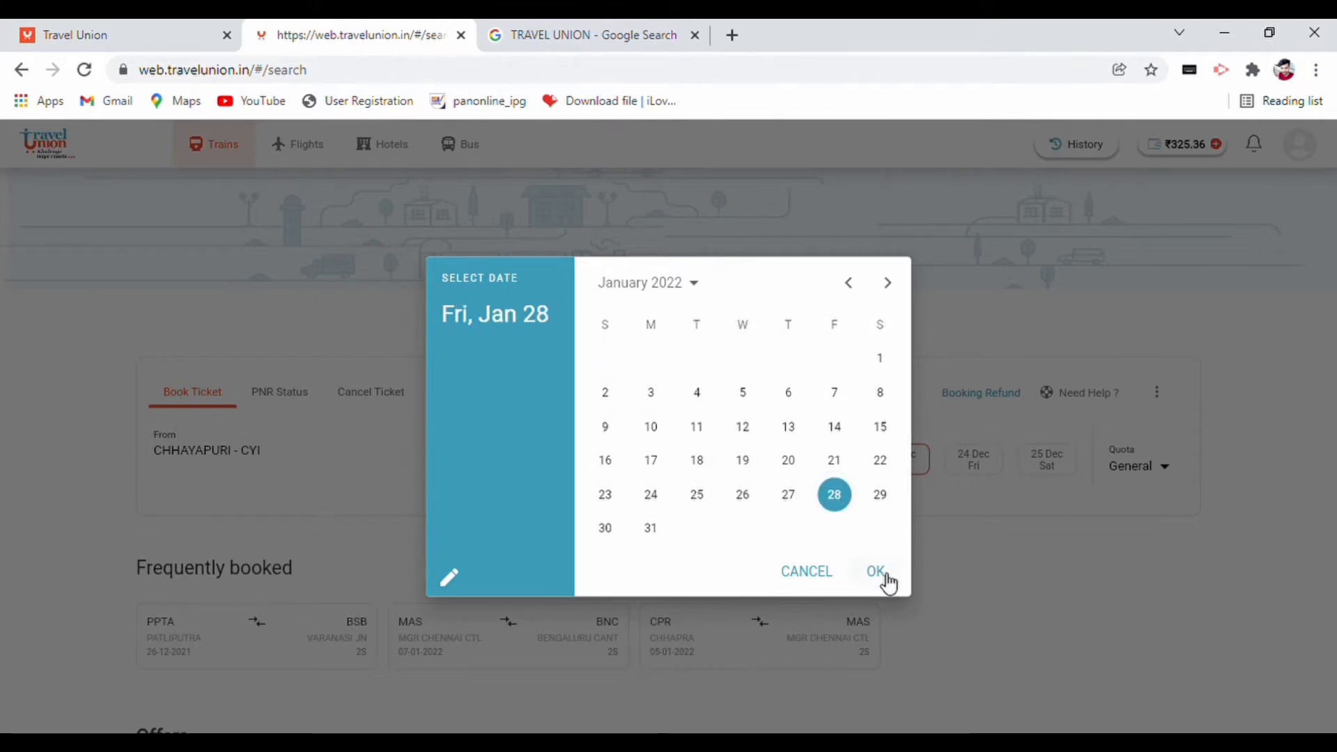
pyautogui.click(882, 578)
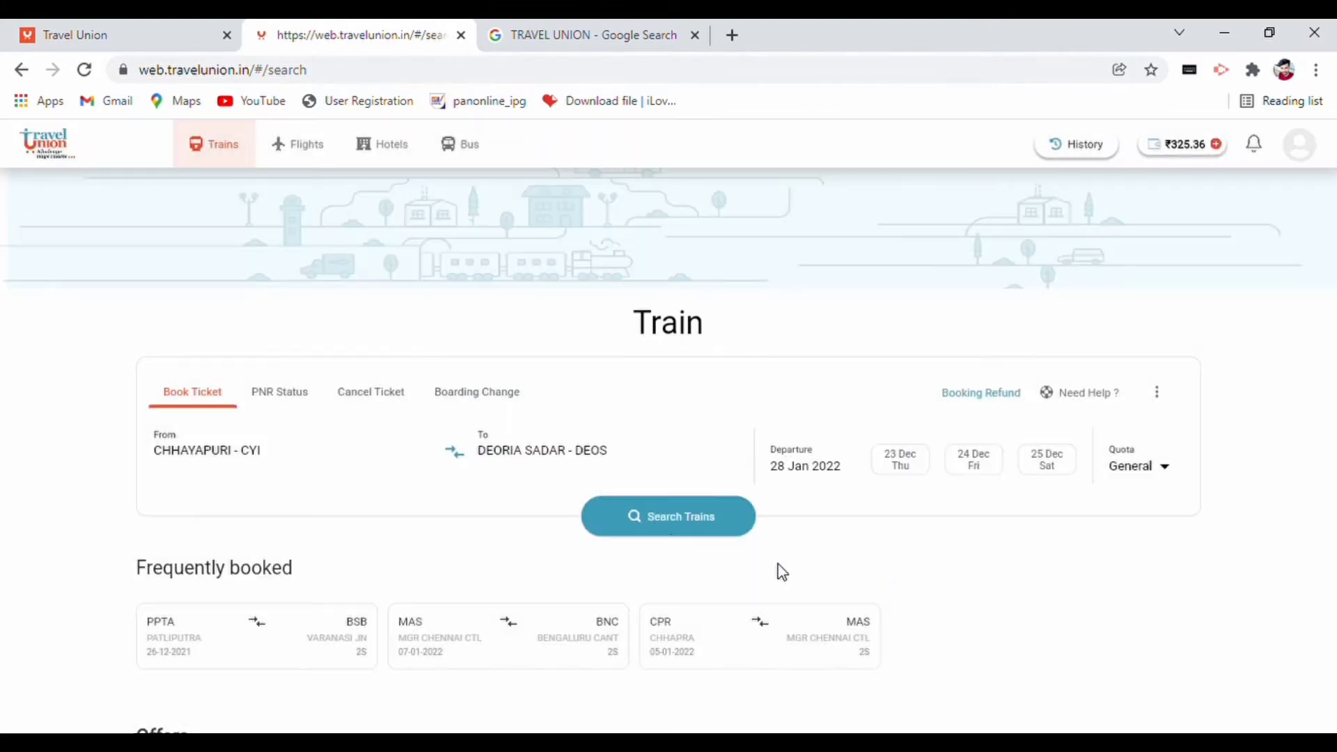
# - Search trains and view ADI GKP EXP's 2S availability on 28 Jan at ₹380
pyautogui.click(601, 506)
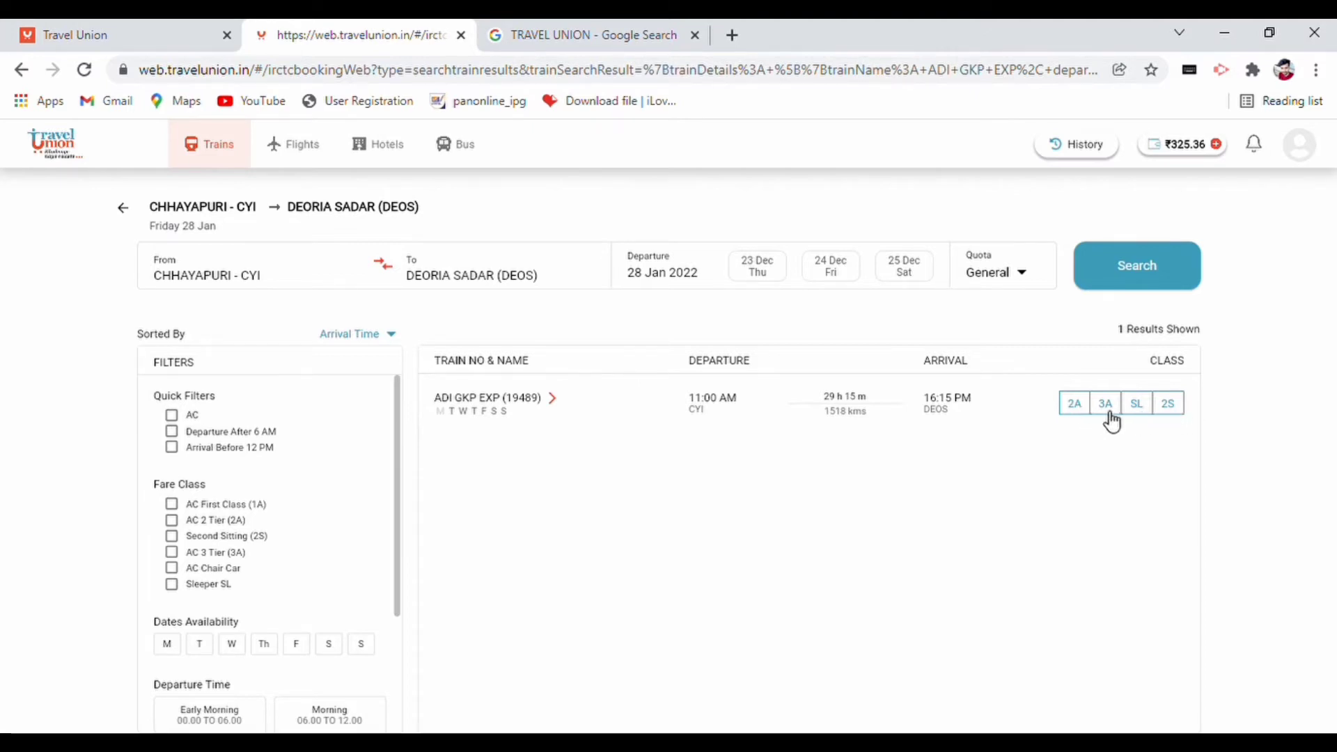
pyautogui.click(1180, 418)
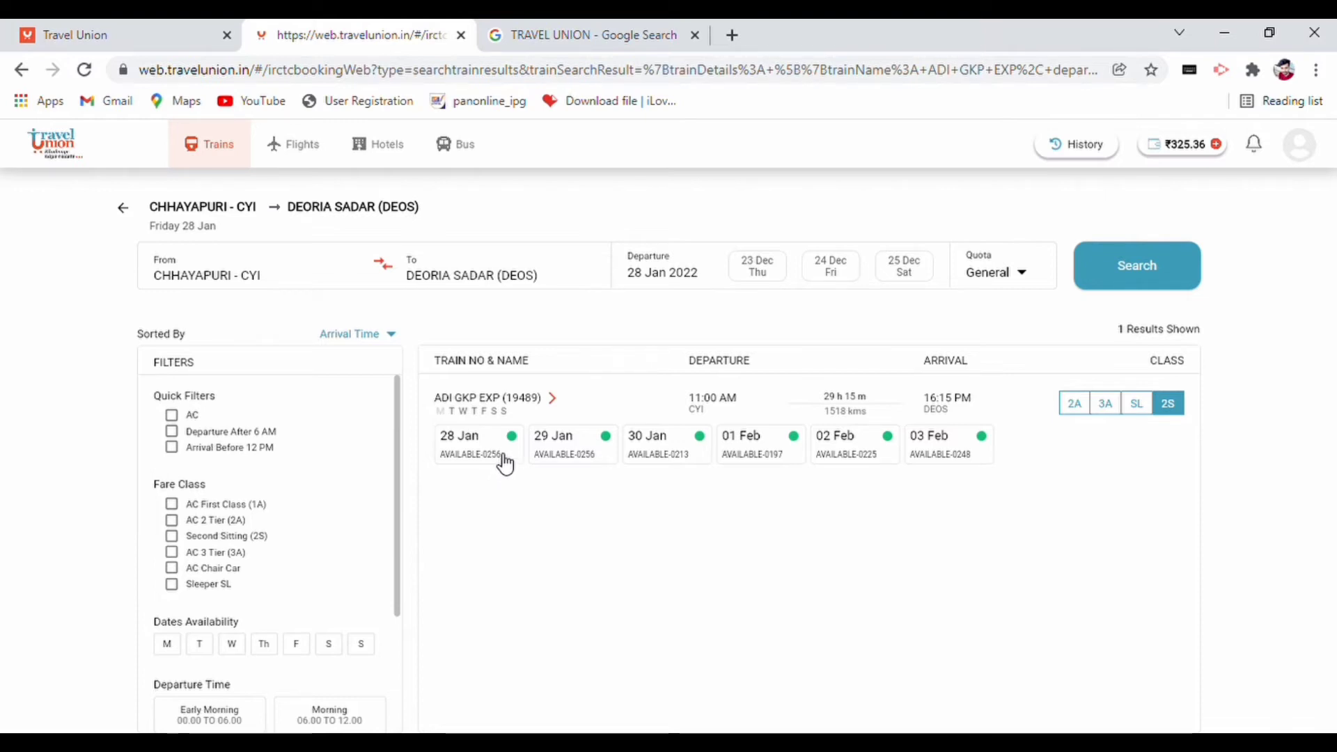
pyautogui.click(505, 462)
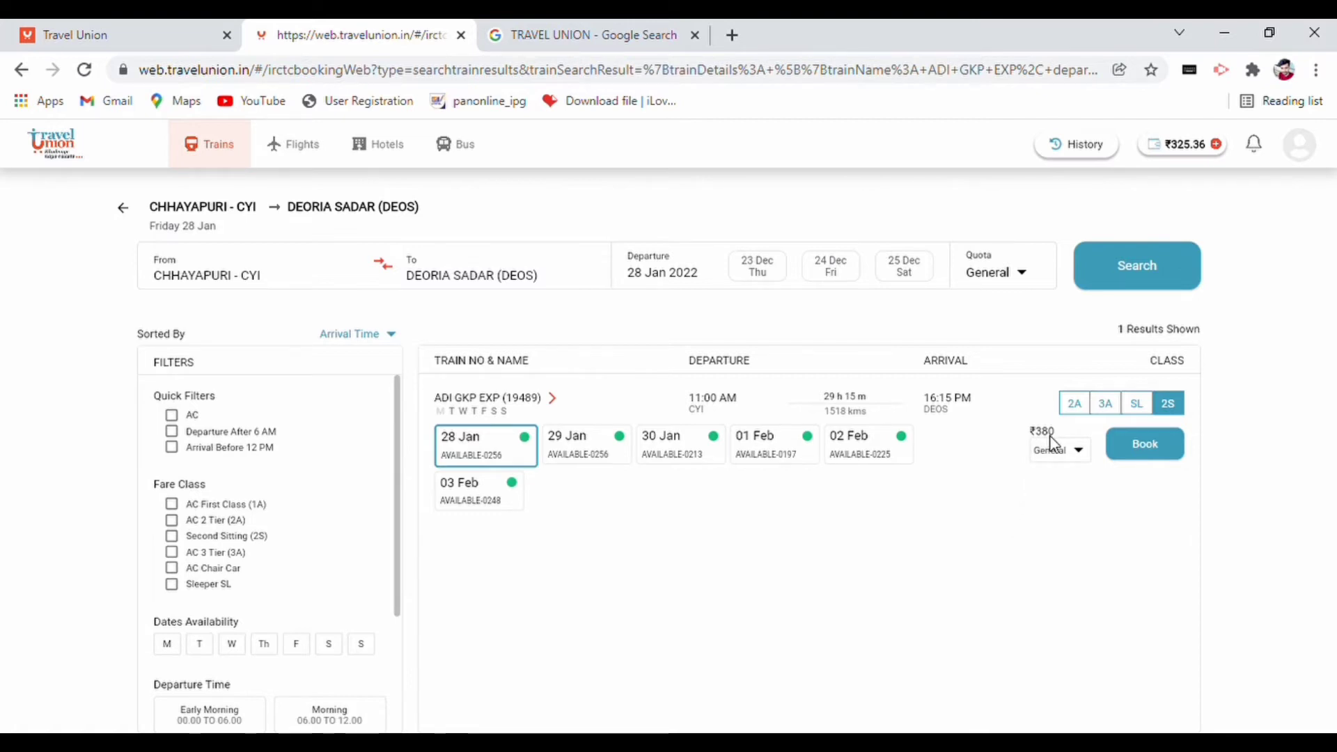
# - Compare 28 Jan SL and 3A fares, ending on Sleeper at ₹625 with RAC 50/RAC 45
pyautogui.click(1142, 413)
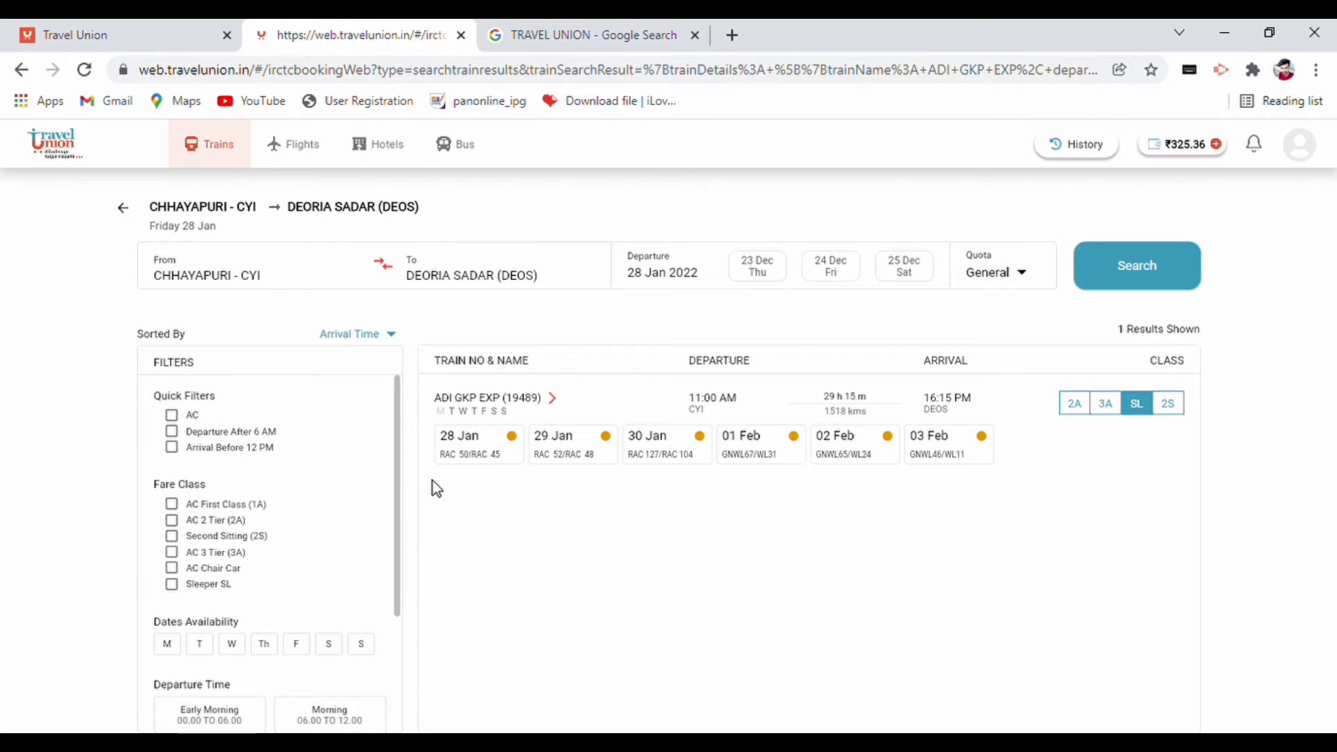
pyautogui.click(479, 454)
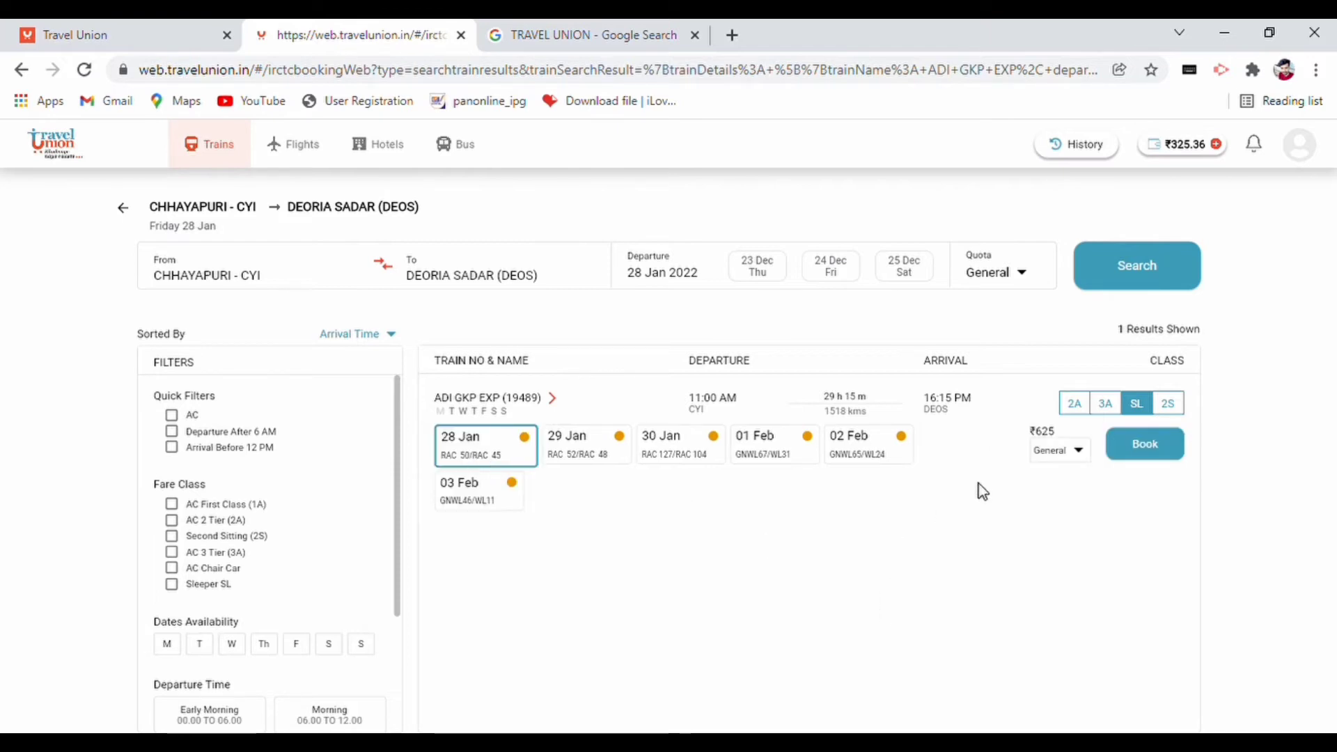
pyautogui.click(1111, 408)
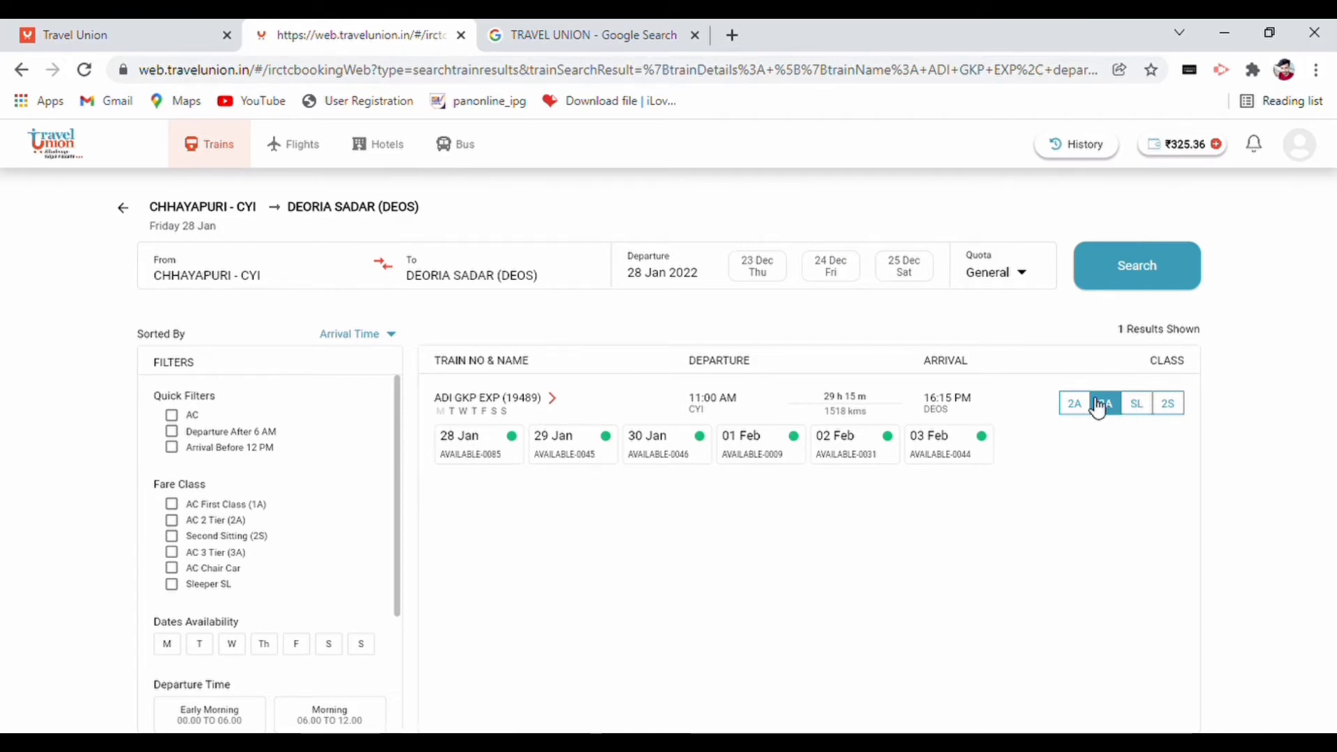
pyautogui.click(457, 457)
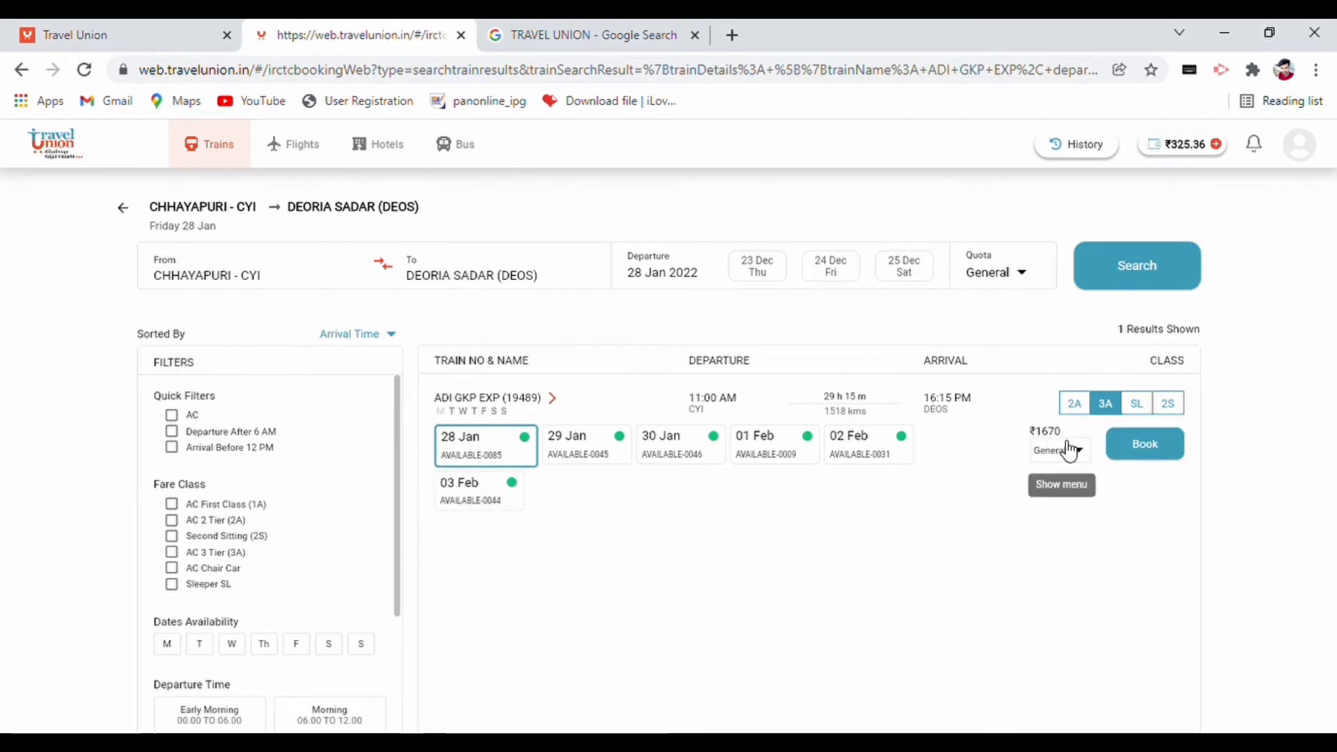
pyautogui.click(1150, 410)
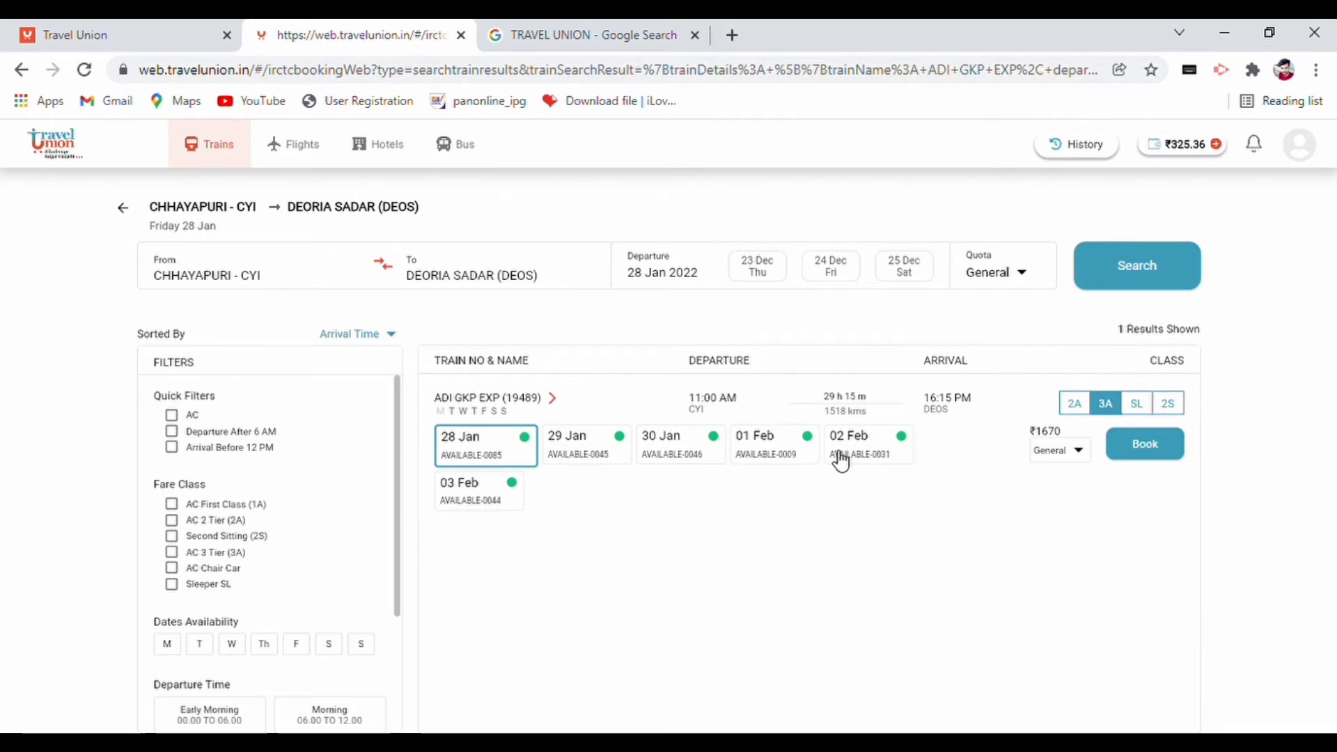
pyautogui.click(453, 453)
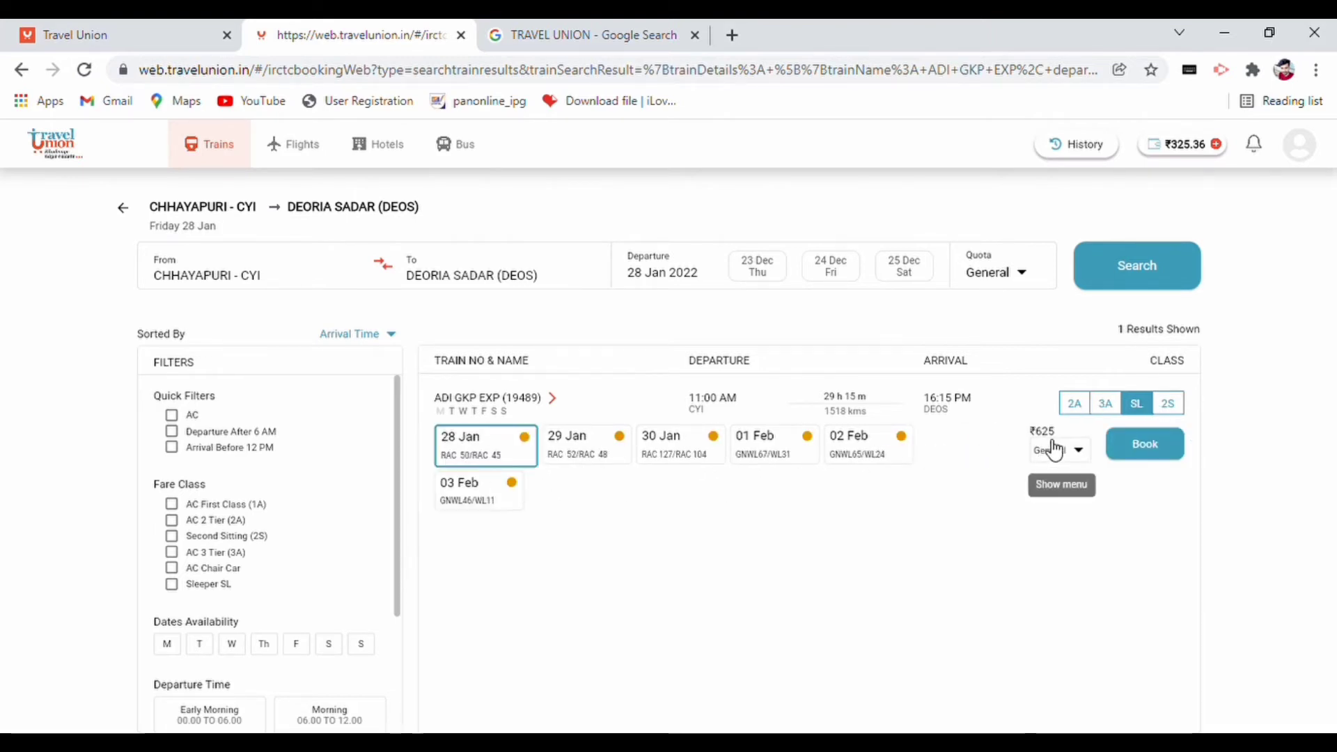
# - Book the 28 Jan Sleeper seat and fill in the contact's mobile, e-mail and address
pyautogui.click(1139, 459)
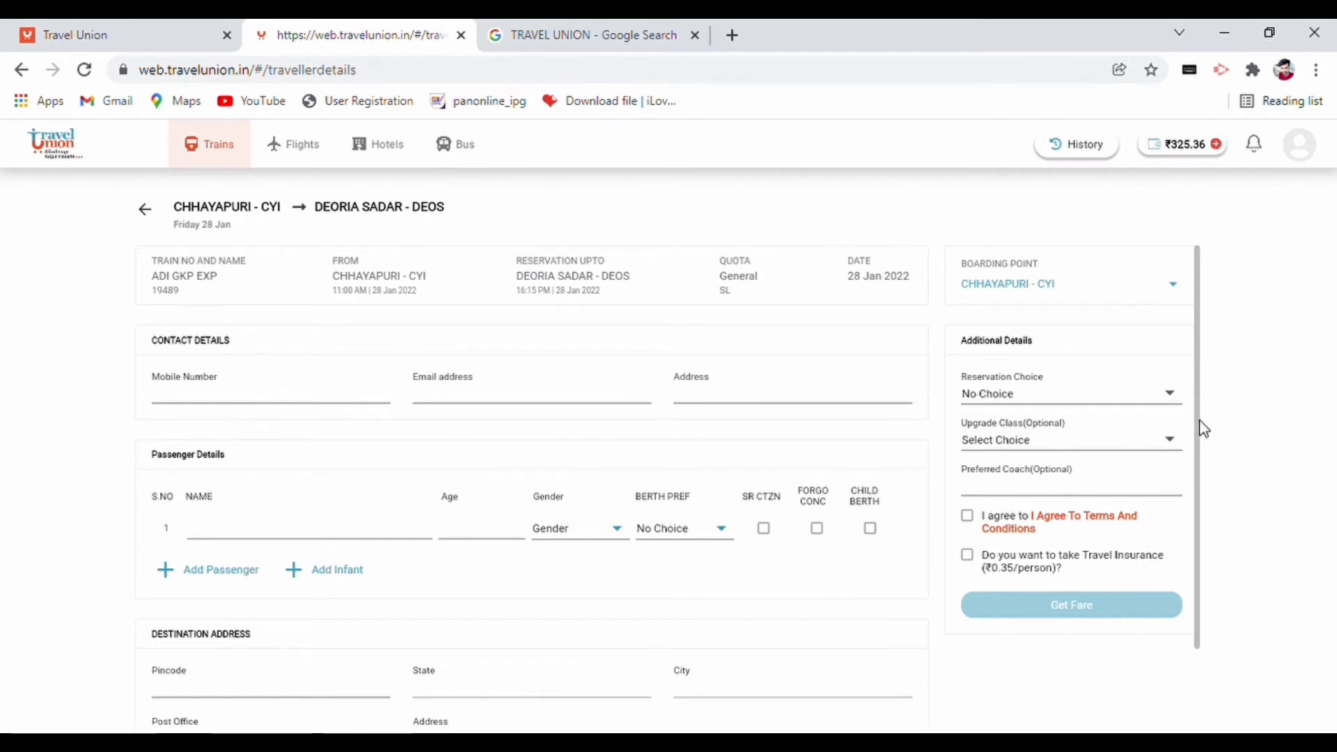
pyautogui.click(238, 395)
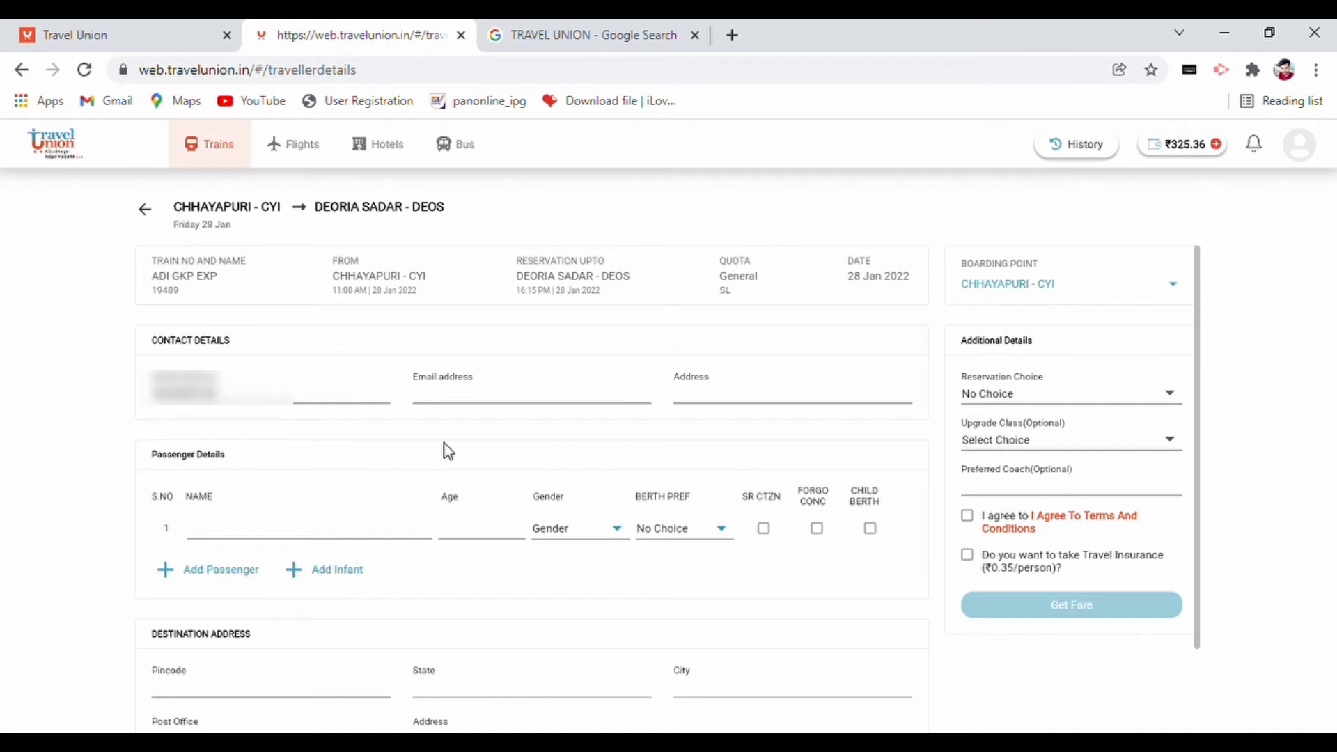
pyautogui.click(478, 403)
pyautogui.write('a')
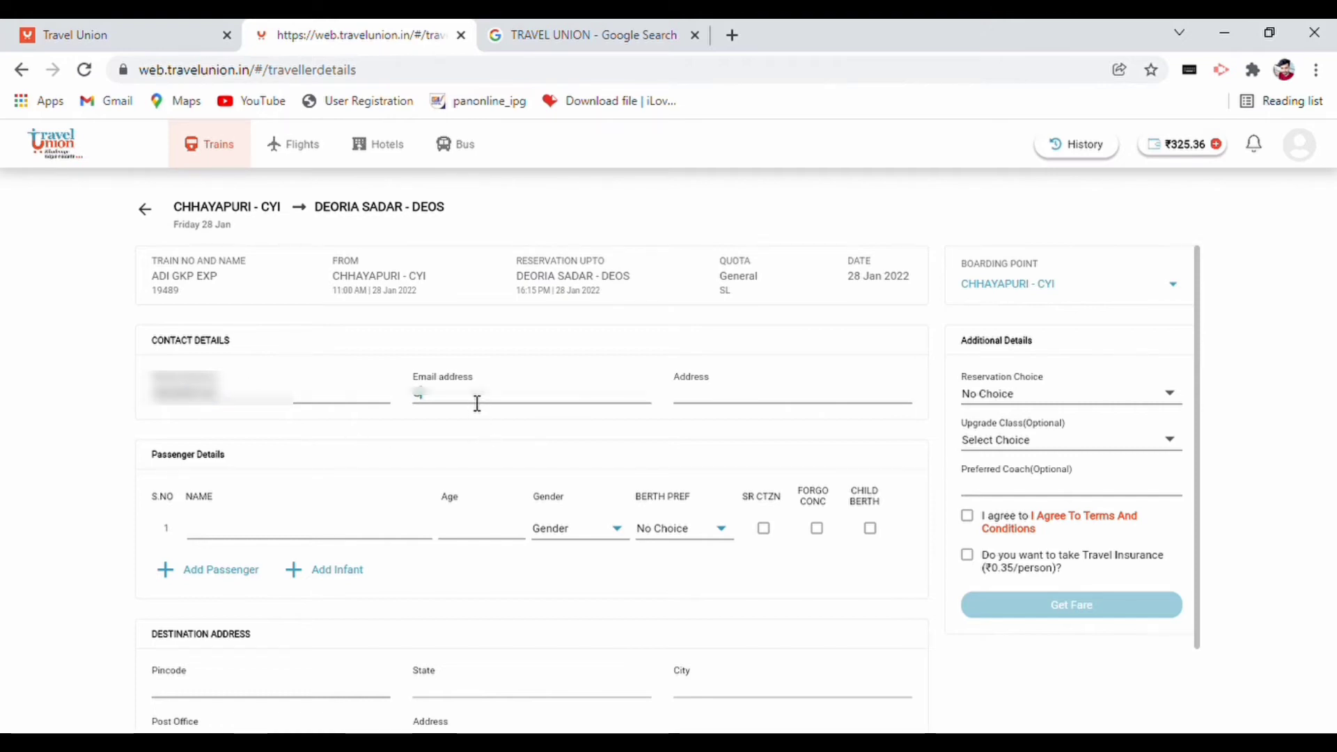
pyautogui.write('om')
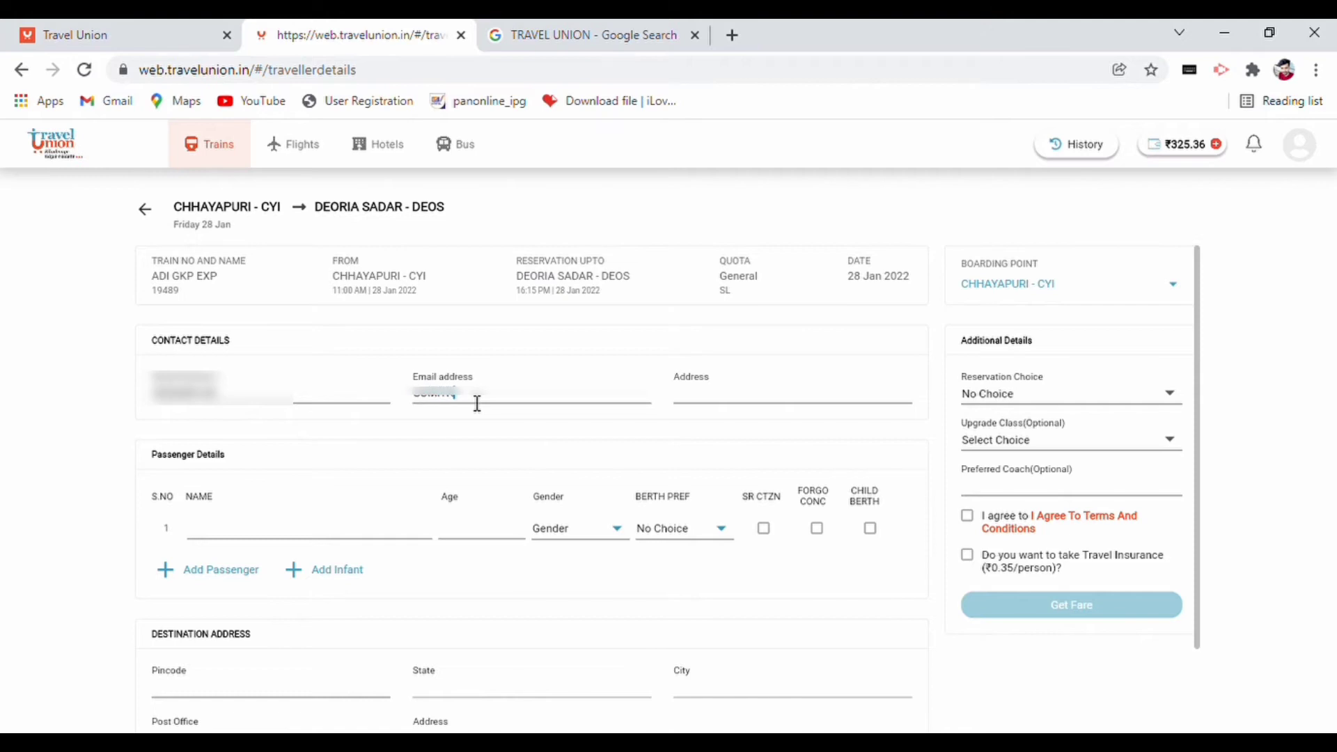
pyautogui.write('m')
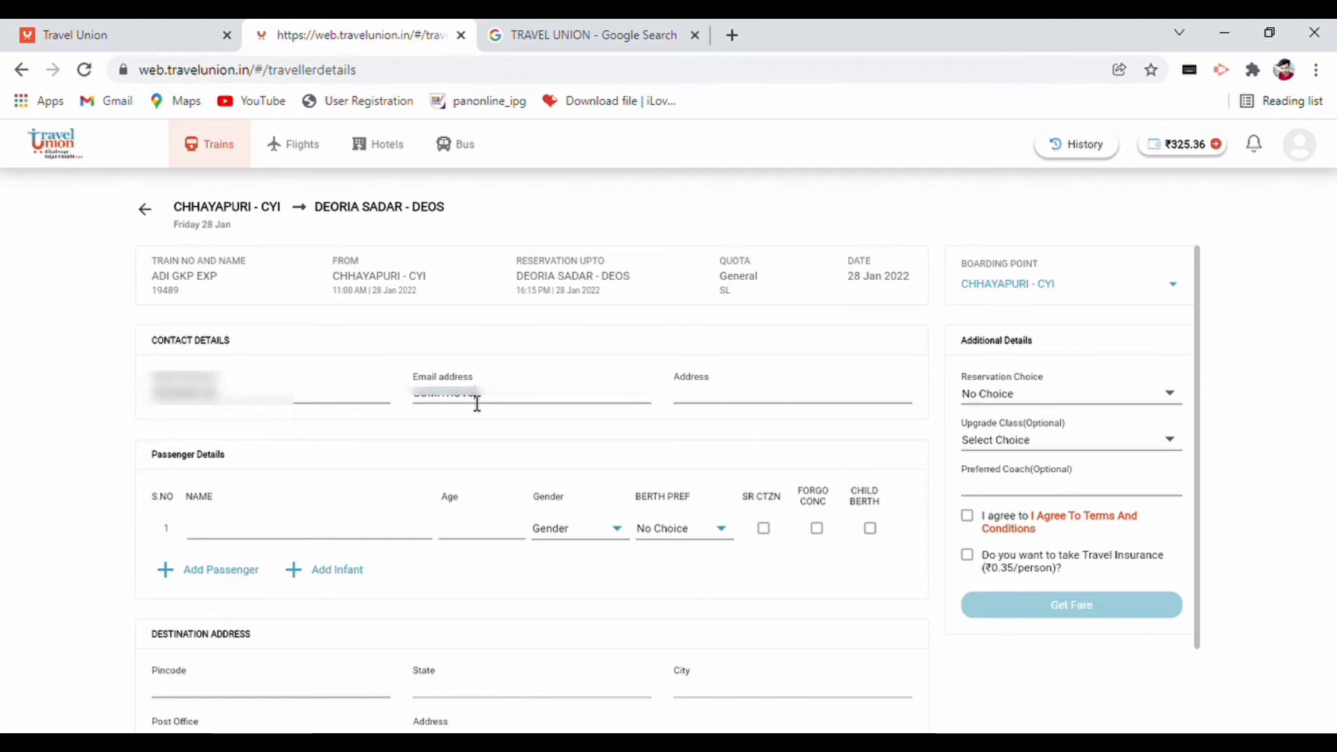
pyautogui.write('an')
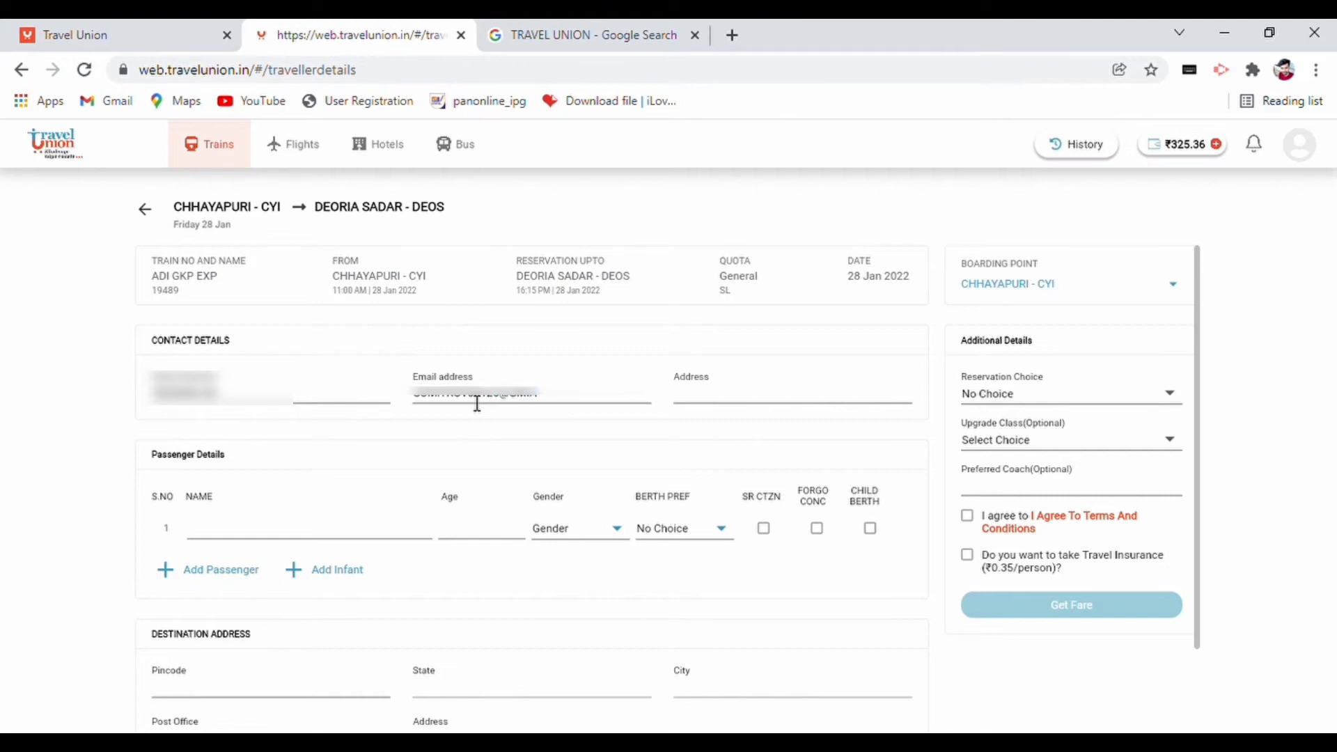
pyautogui.write('il')
pyautogui.click(809, 406)
pyautogui.write('HARDIYA')
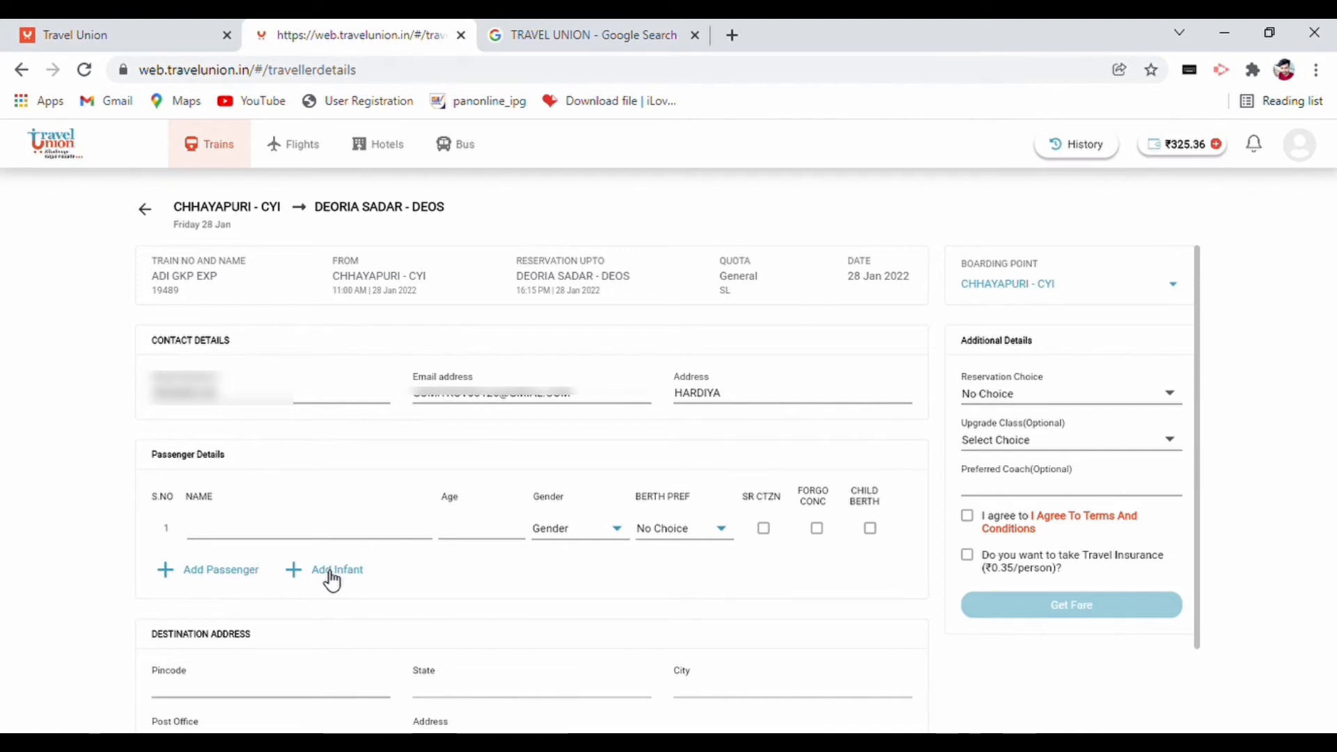
# - Add a second passenger row and enter the first passenger's name, age 20 and gender Male
pyautogui.click(198, 573)
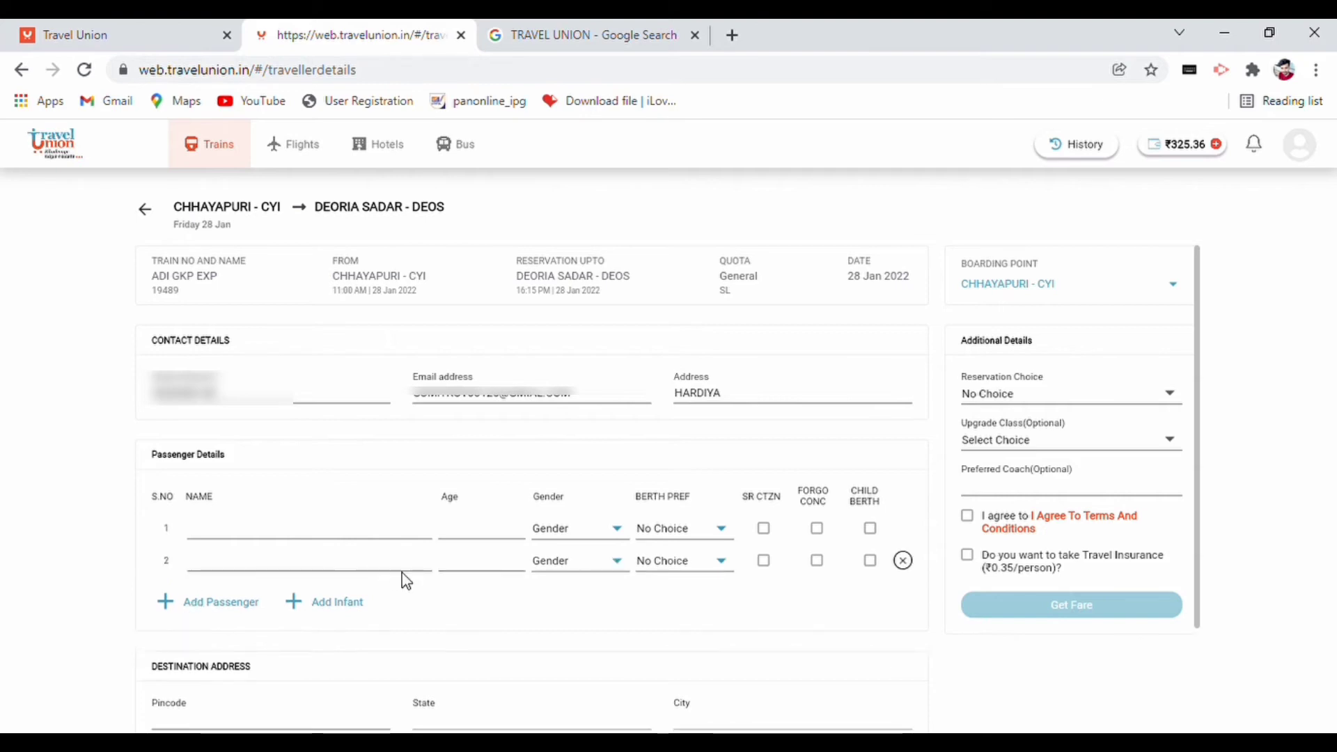
pyautogui.click(255, 540)
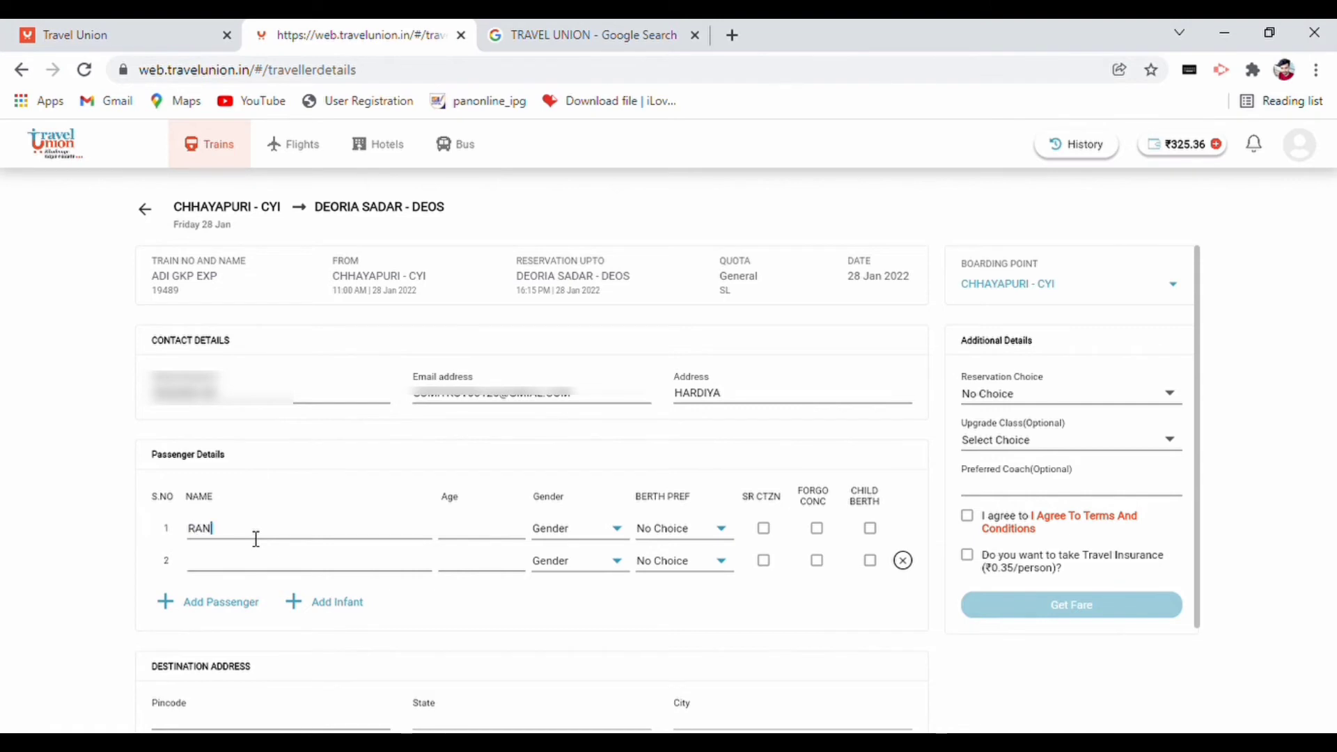
pyautogui.click(505, 530)
pyautogui.write('20')
pyautogui.click(564, 539)
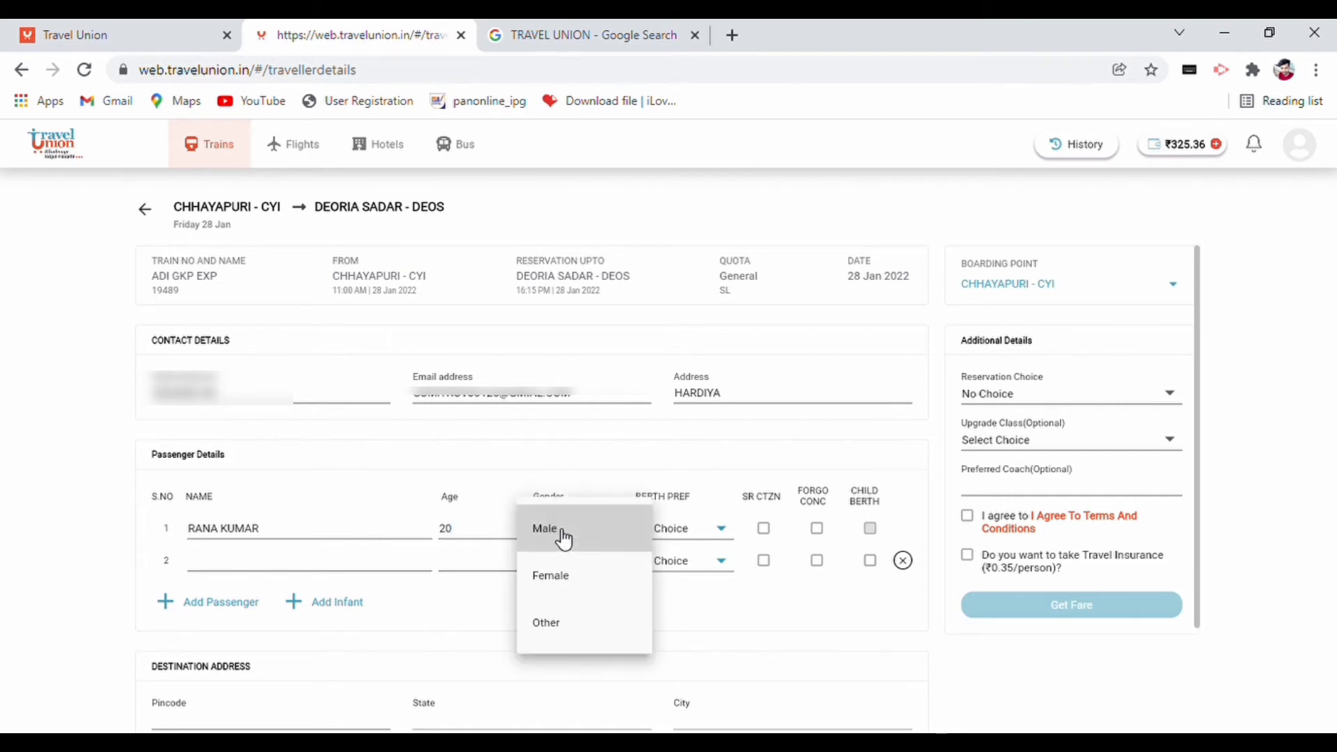
pyautogui.click(564, 536)
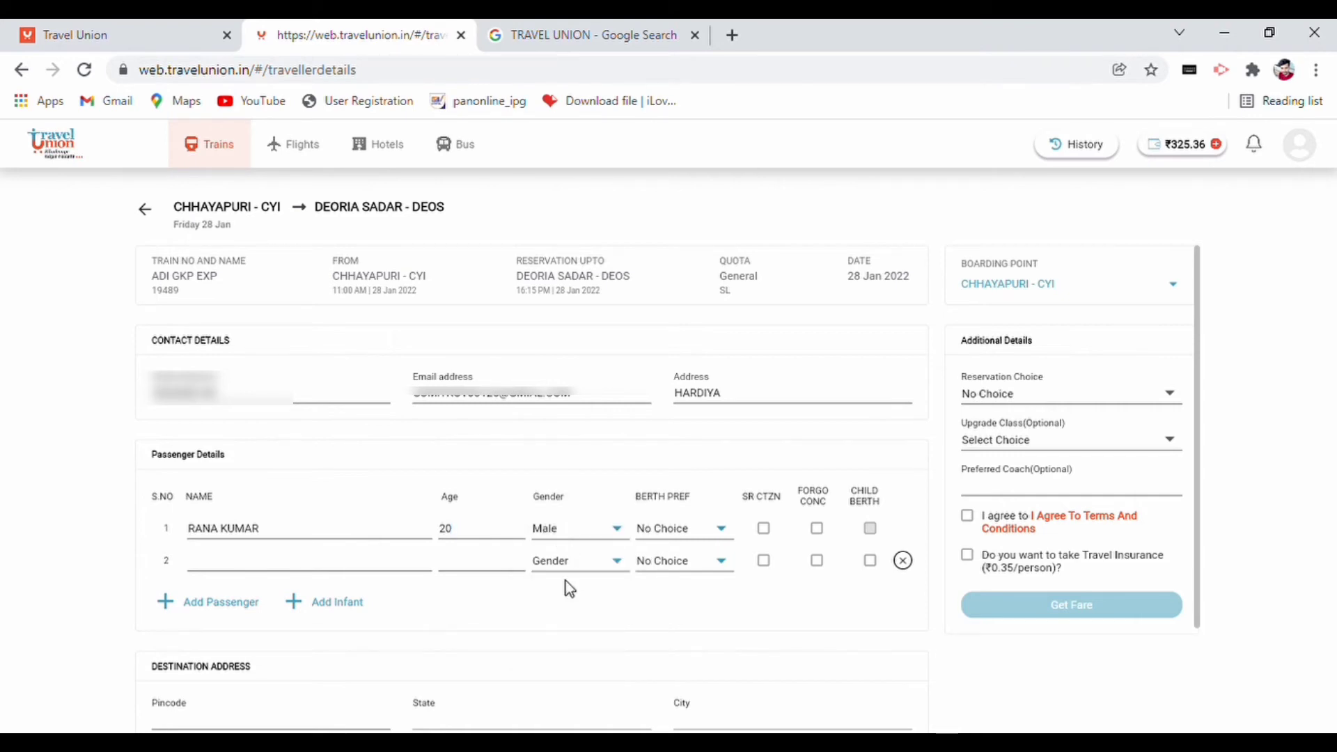
pyautogui.click(685, 540)
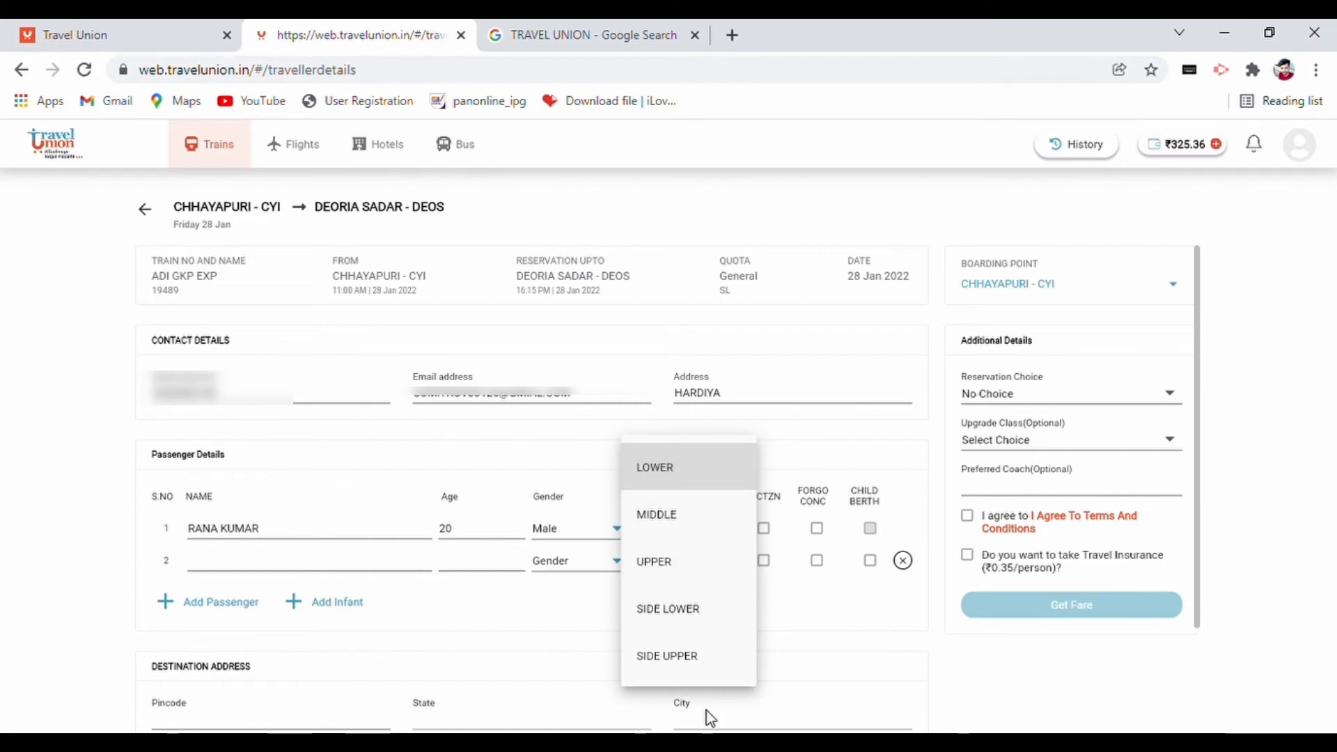
pyautogui.click(771, 666)
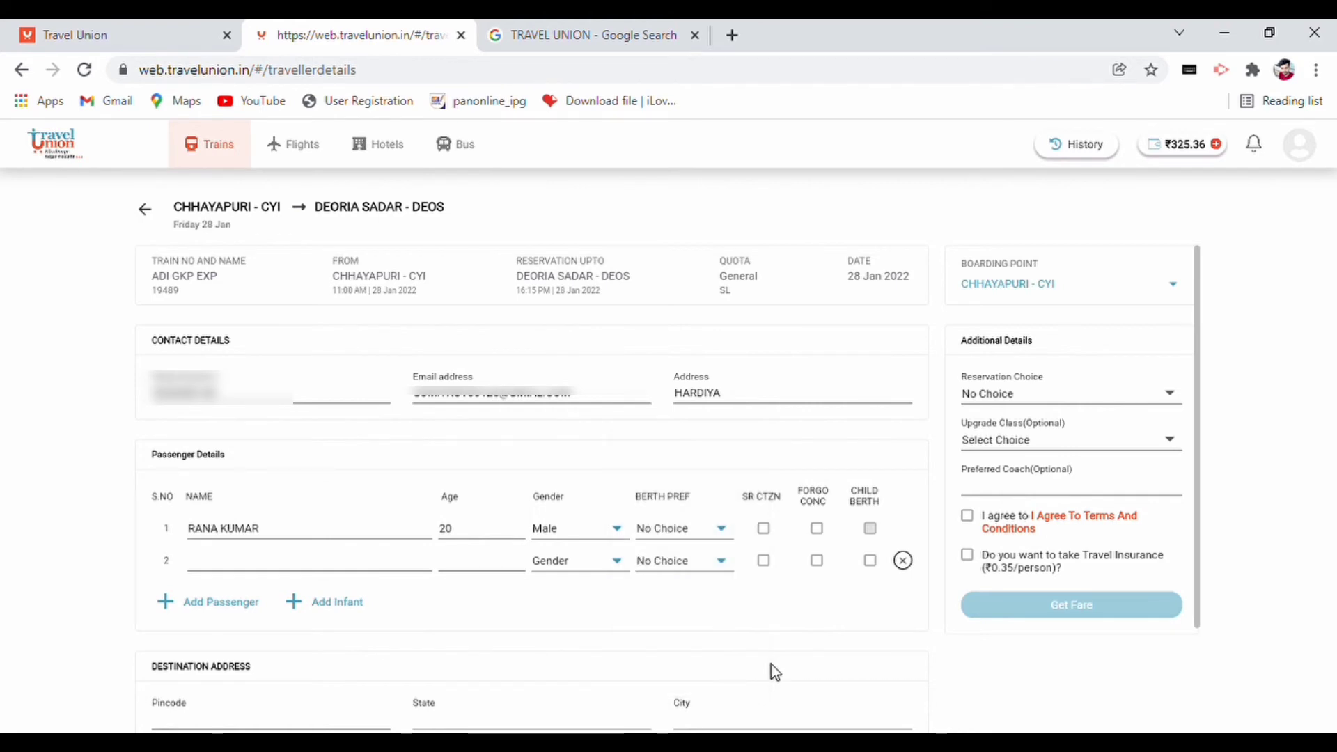
pyautogui.click(766, 532)
pyautogui.click(766, 531)
# - Enter the second passenger's name, age 21 and gender Male, removing an extra third row
pyautogui.click(295, 570)
pyautogui.click(214, 612)
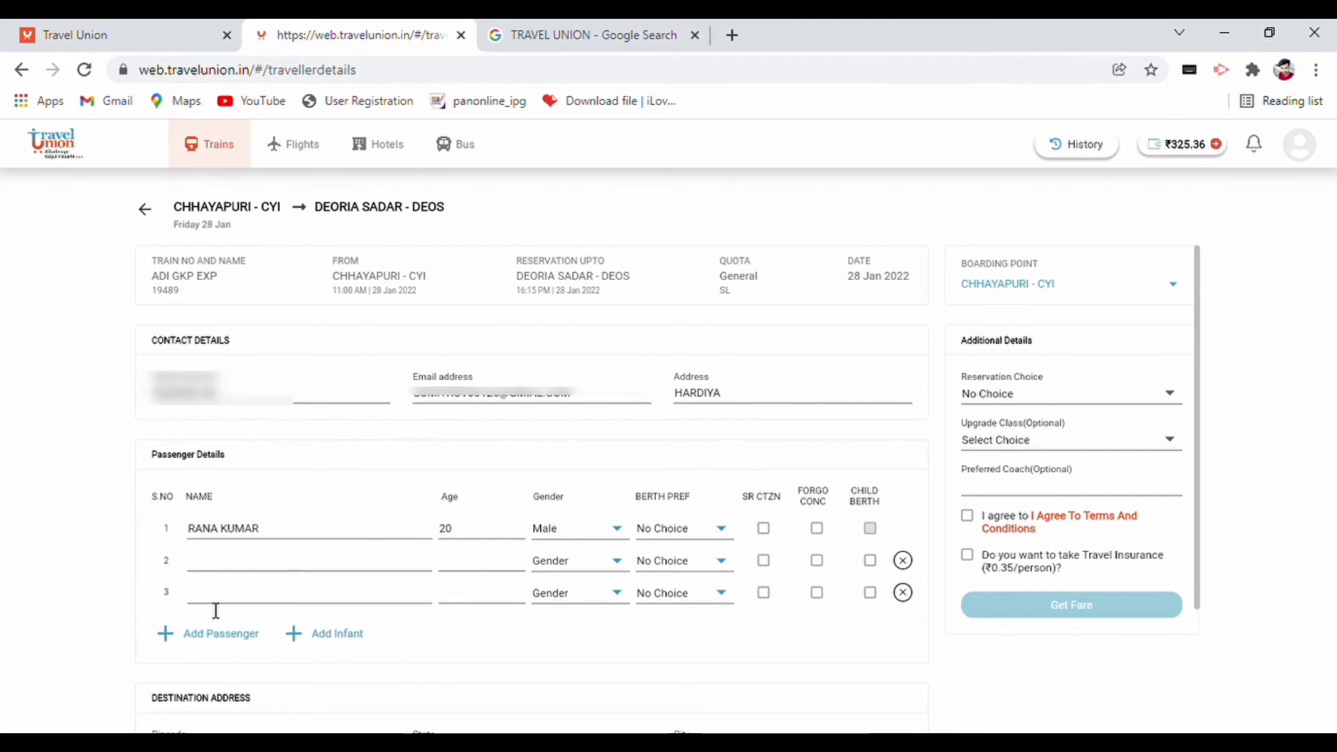
pyautogui.click(903, 593)
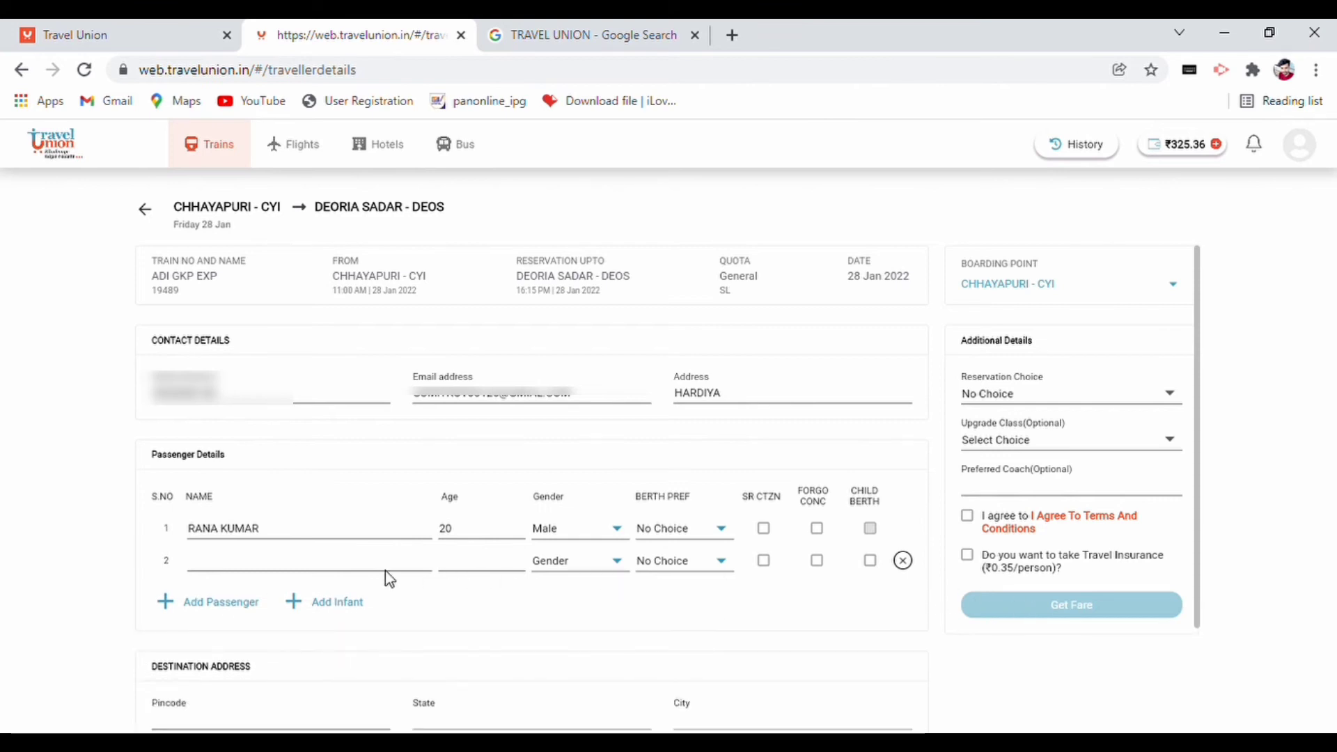
pyautogui.click(329, 570)
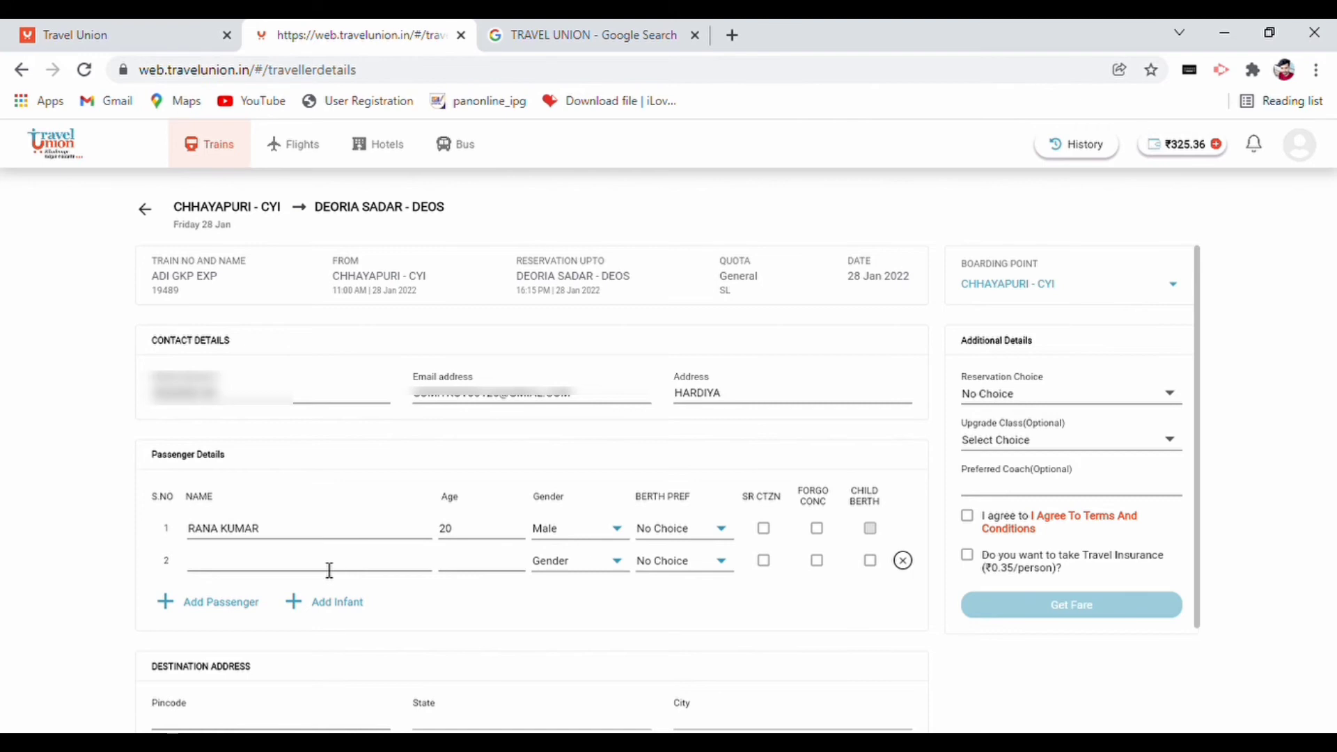
pyautogui.write('21')
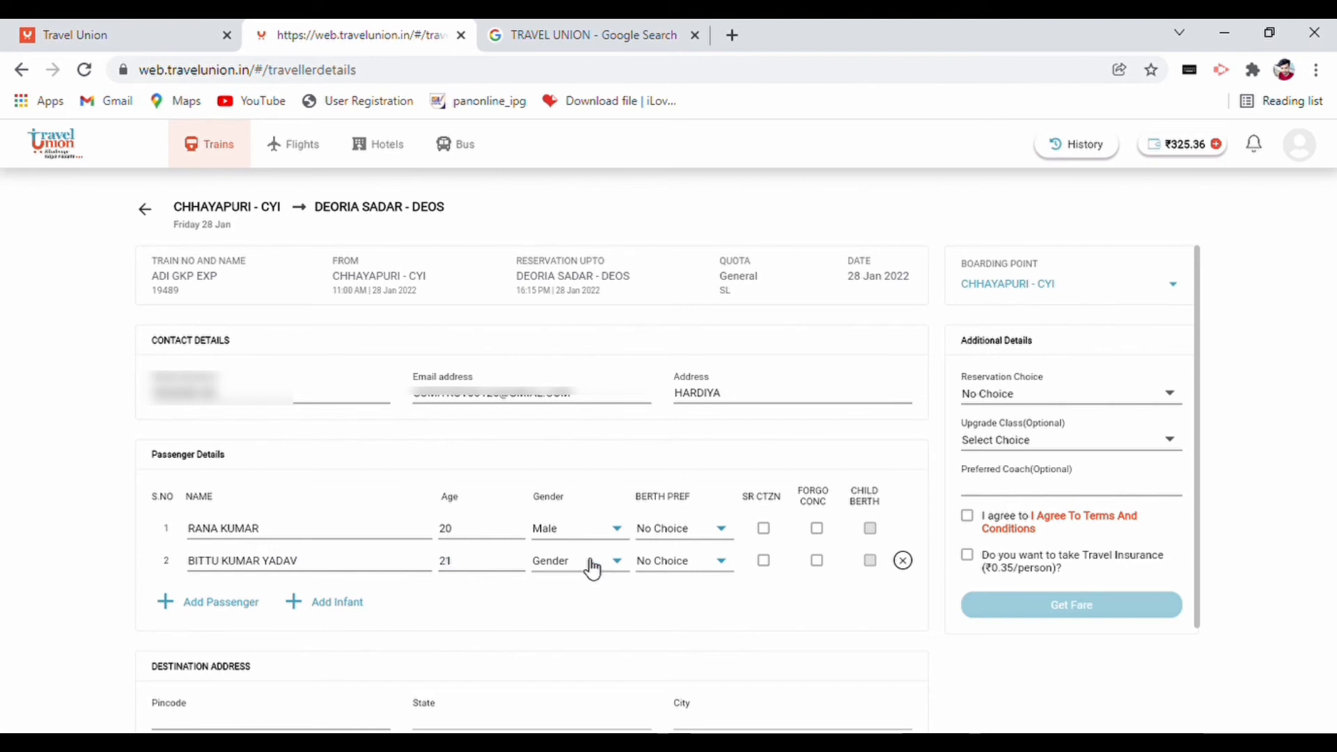
pyautogui.click(592, 568)
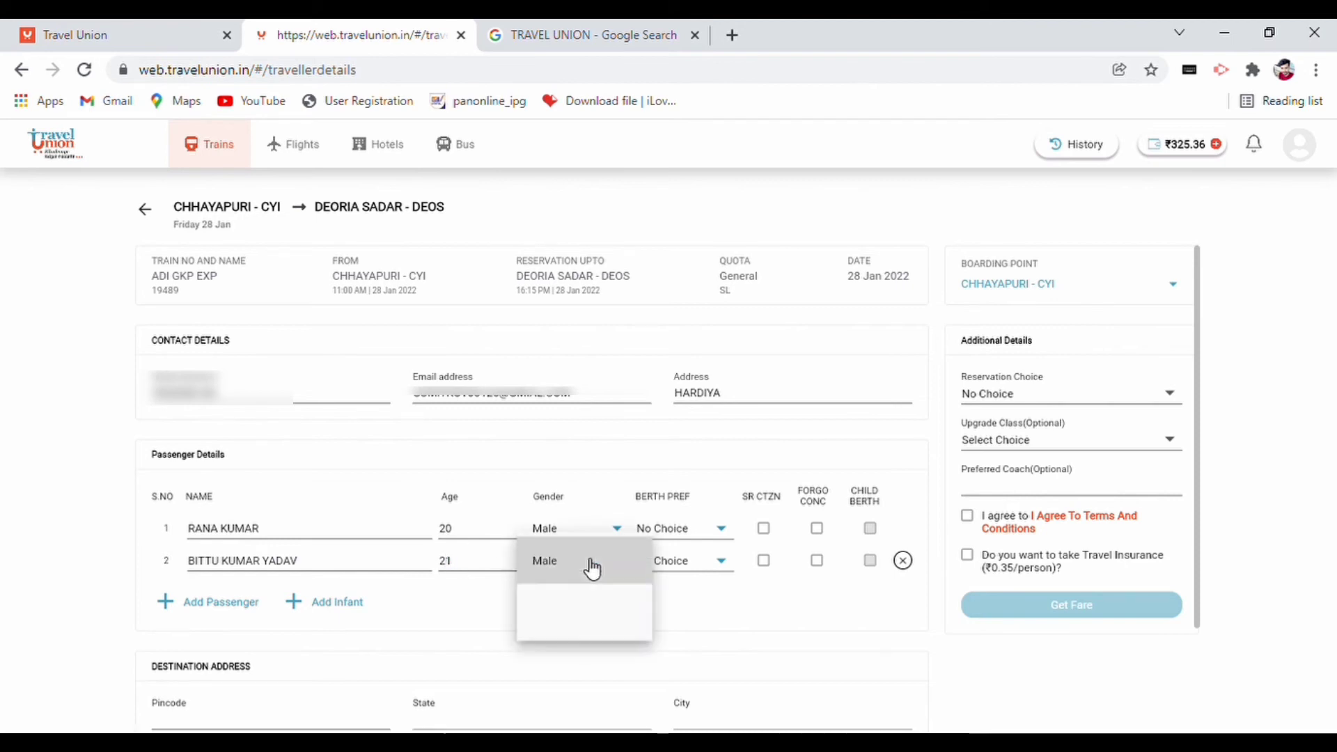
pyautogui.click(566, 582)
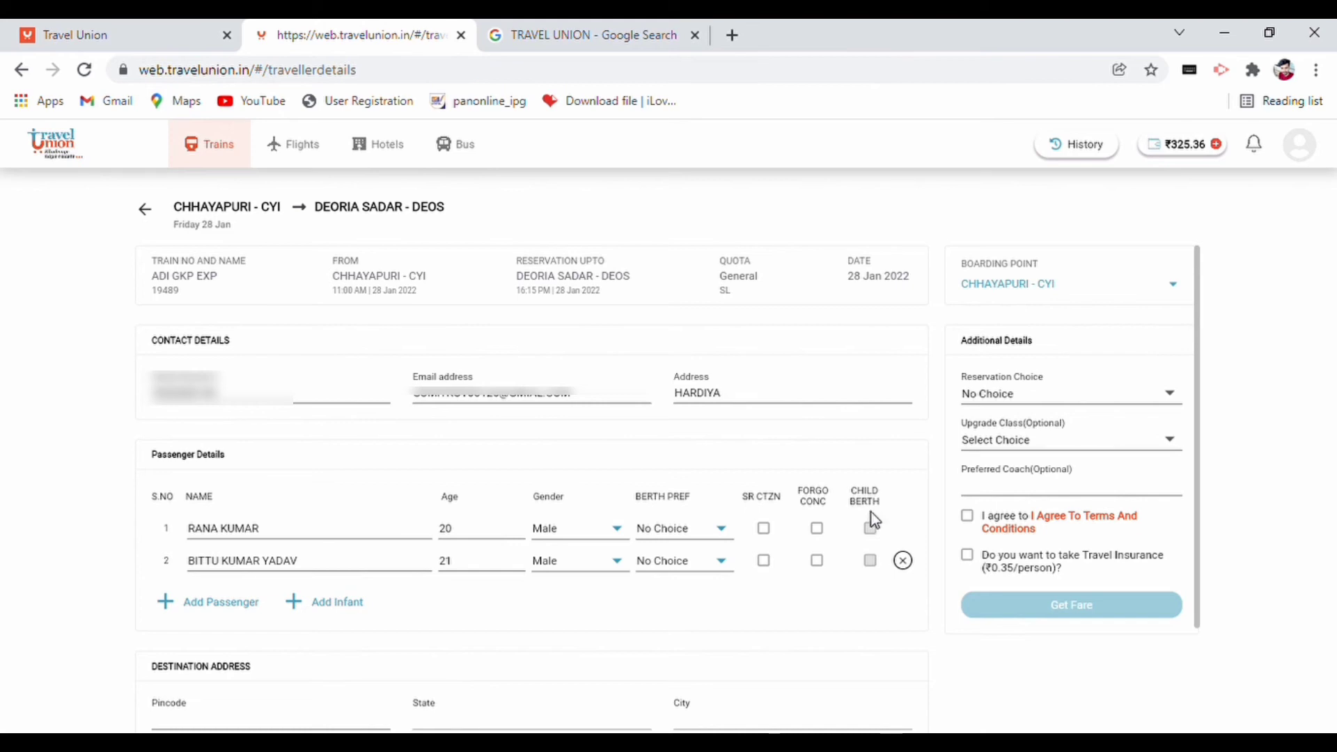
# - Fill in the destination pincode and choose the matching post office from the list
pyautogui.scroll(-2, 989, 449)
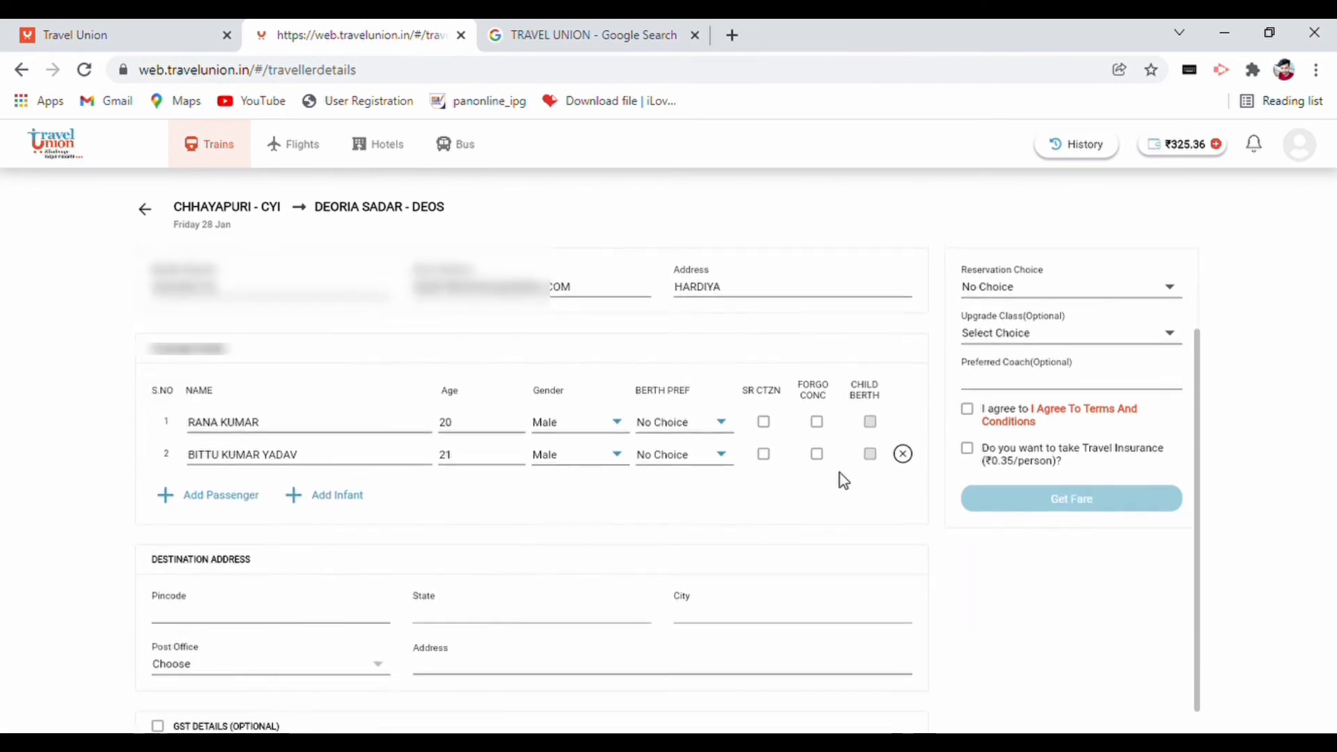
pyautogui.click(317, 623)
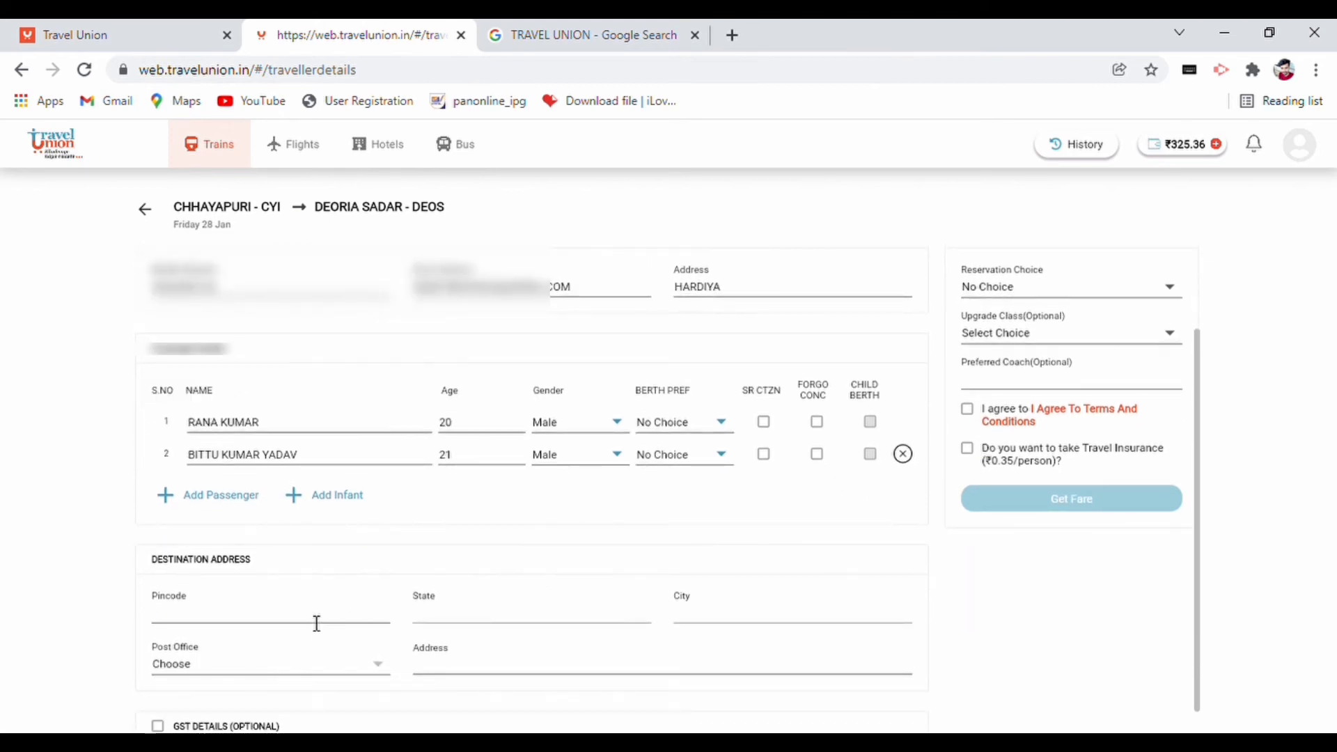
pyautogui.write('841226')
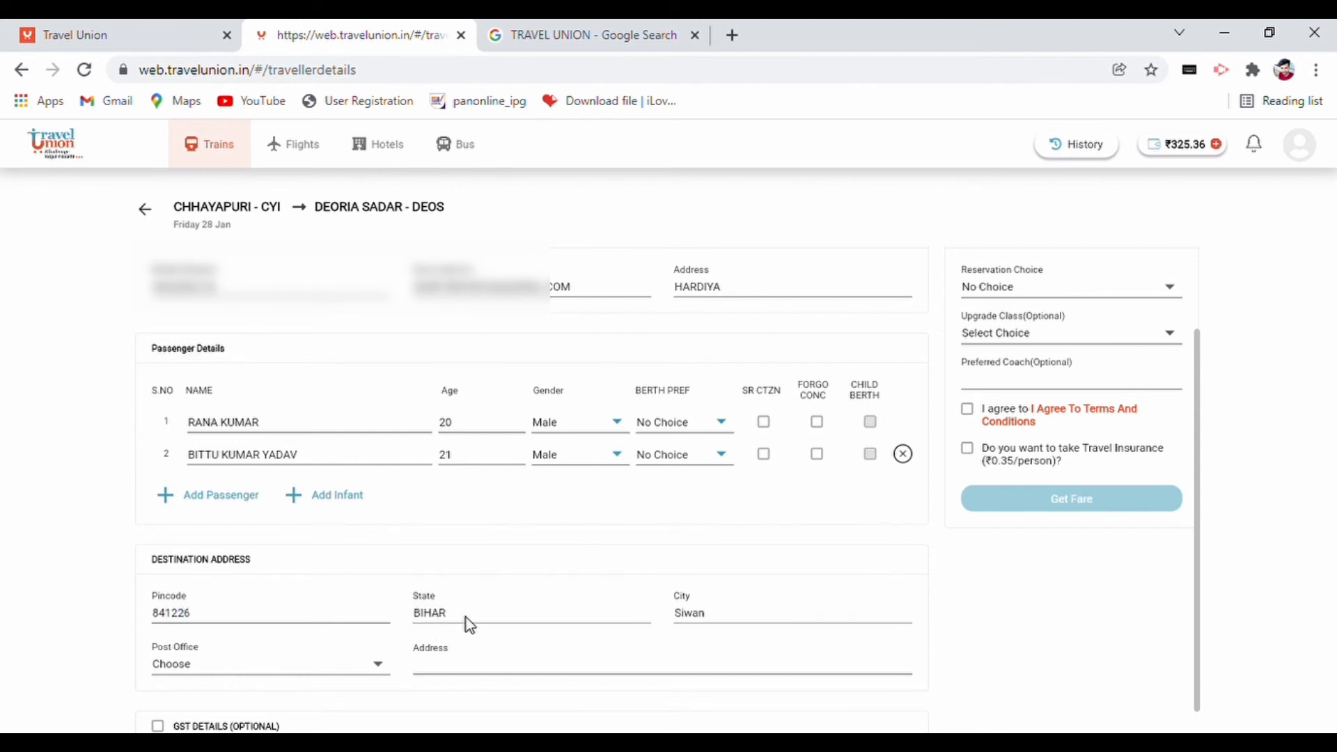
pyautogui.click(209, 677)
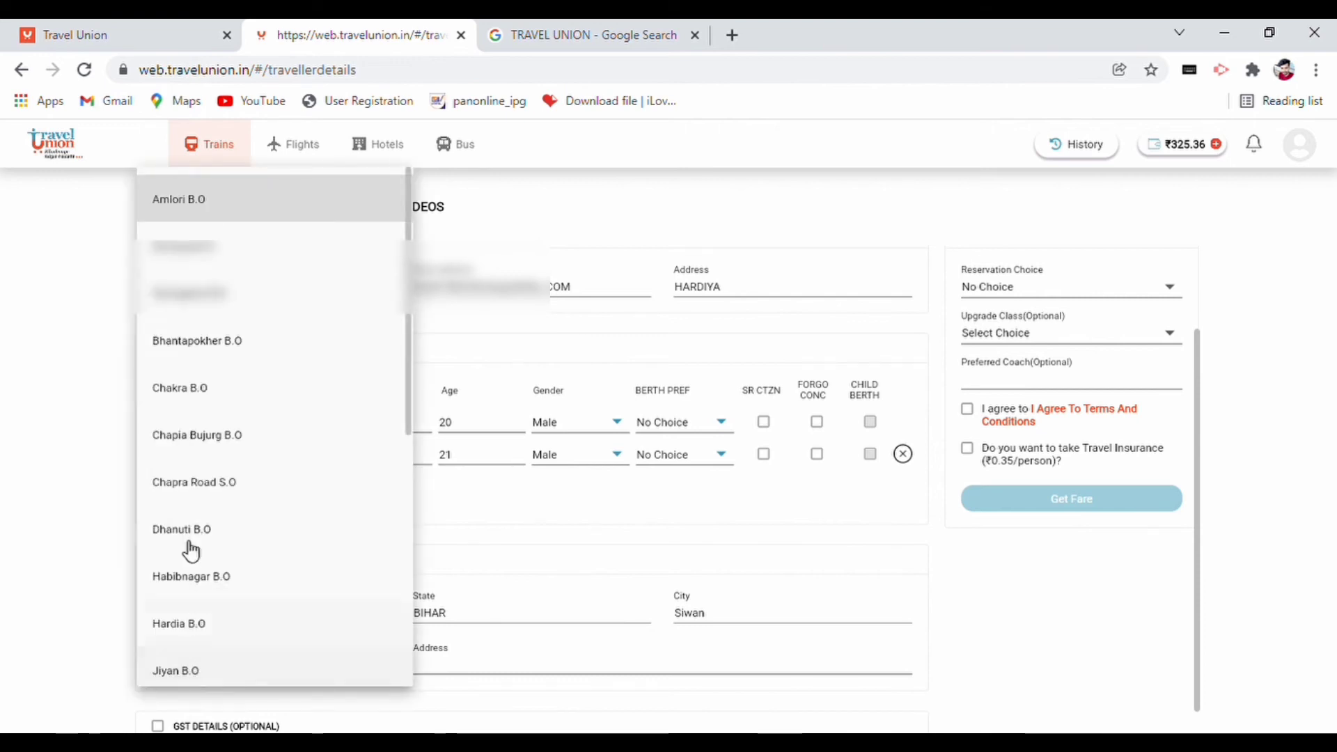
pyautogui.click(210, 632)
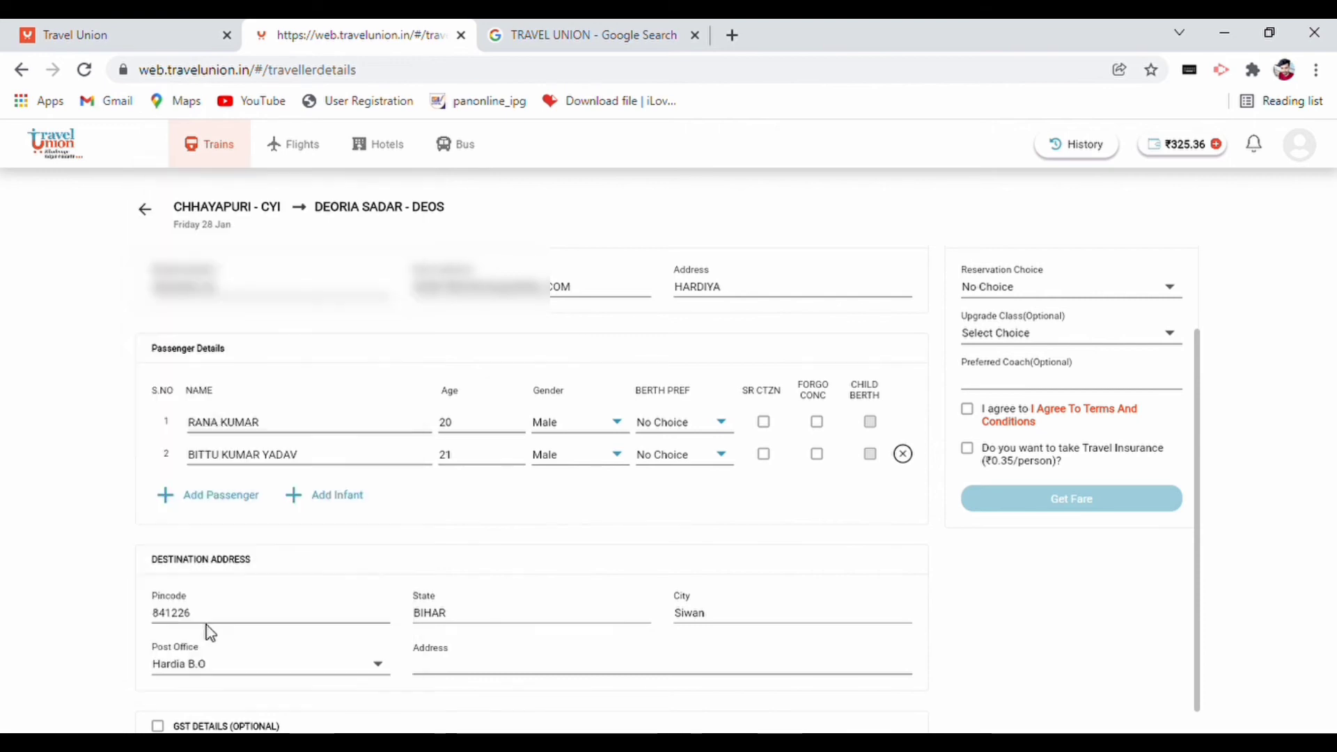
pyautogui.click(457, 677)
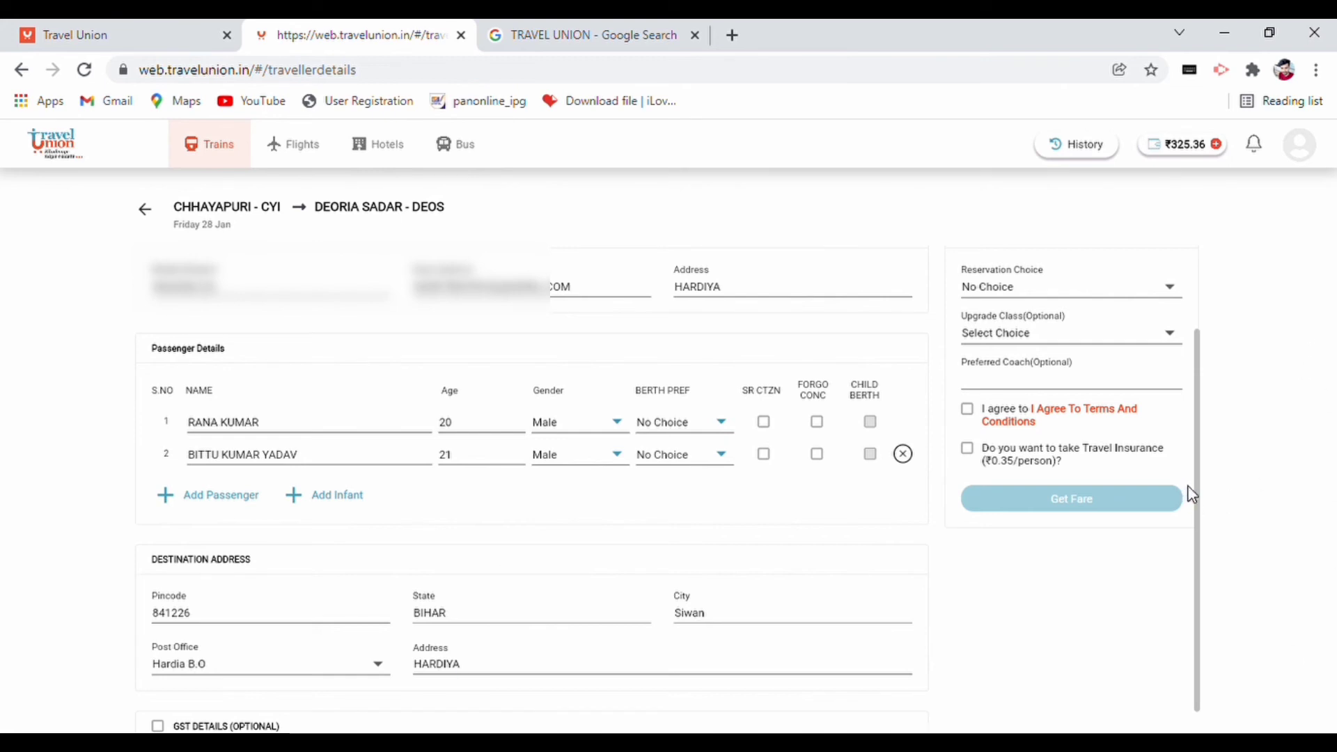
# - Accept the terms, opt in to travel insurance, and request the fare via OTP
pyautogui.click(968, 413)
pyautogui.click(967, 449)
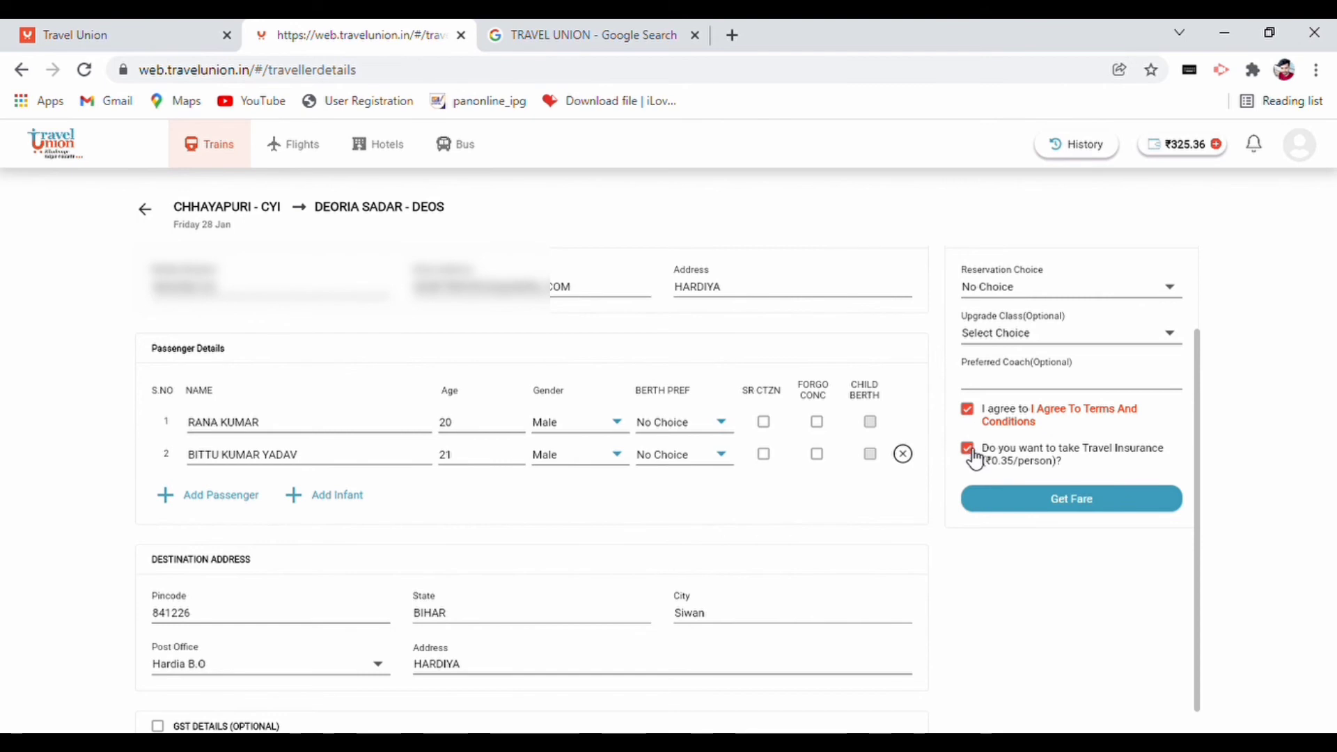
pyautogui.click(1067, 508)
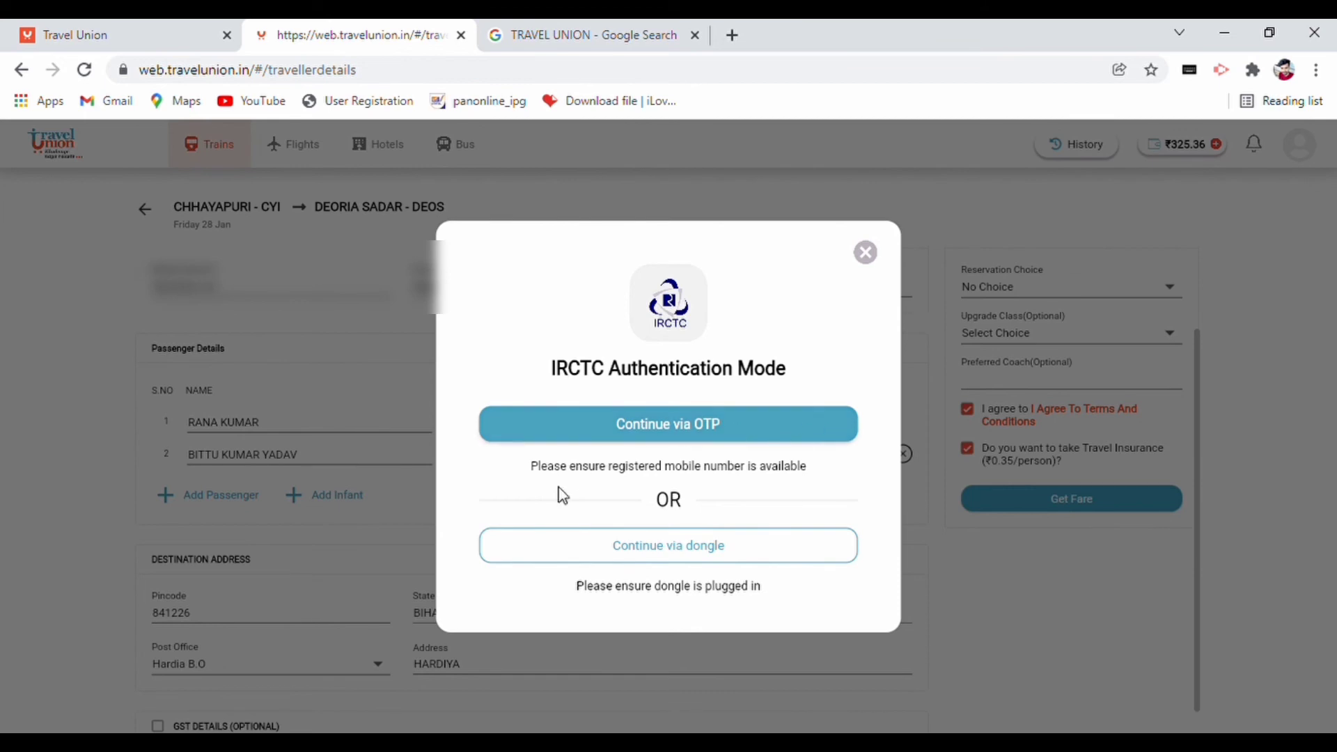
pyautogui.click(623, 433)
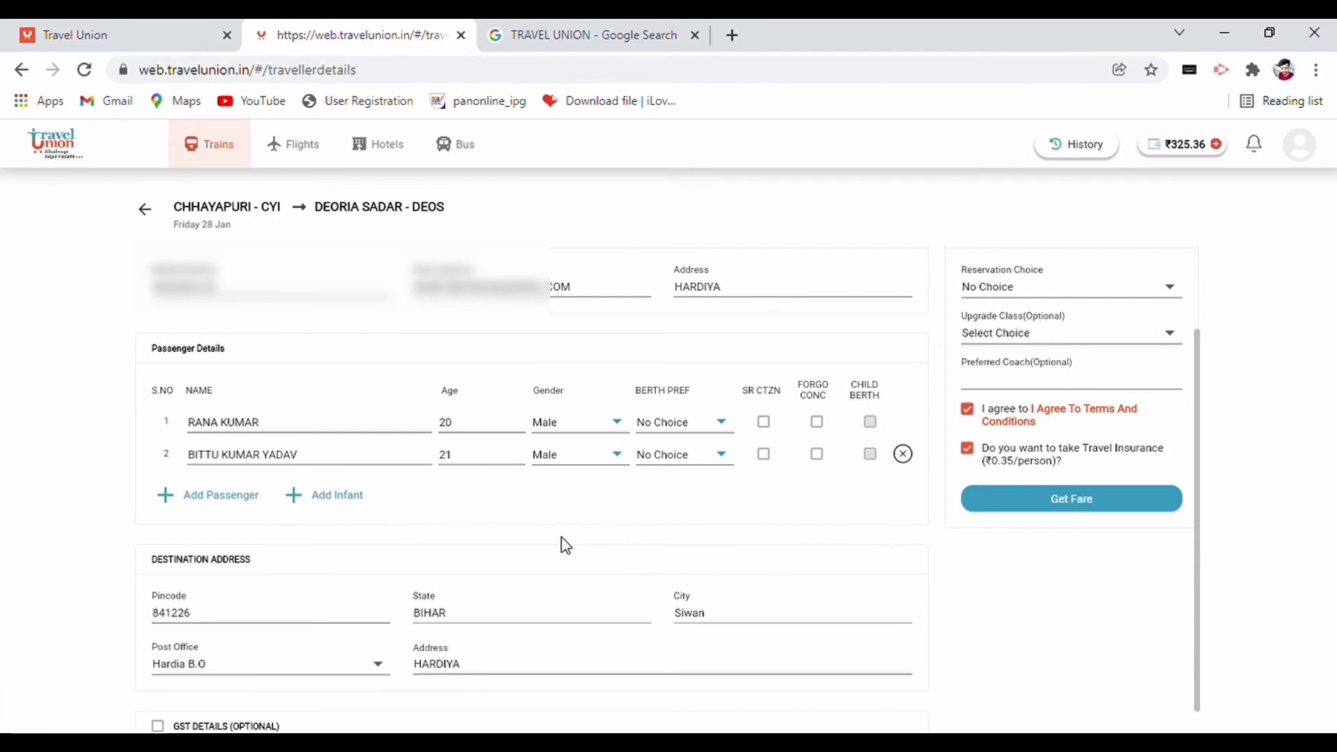
pyautogui.click(1109, 494)
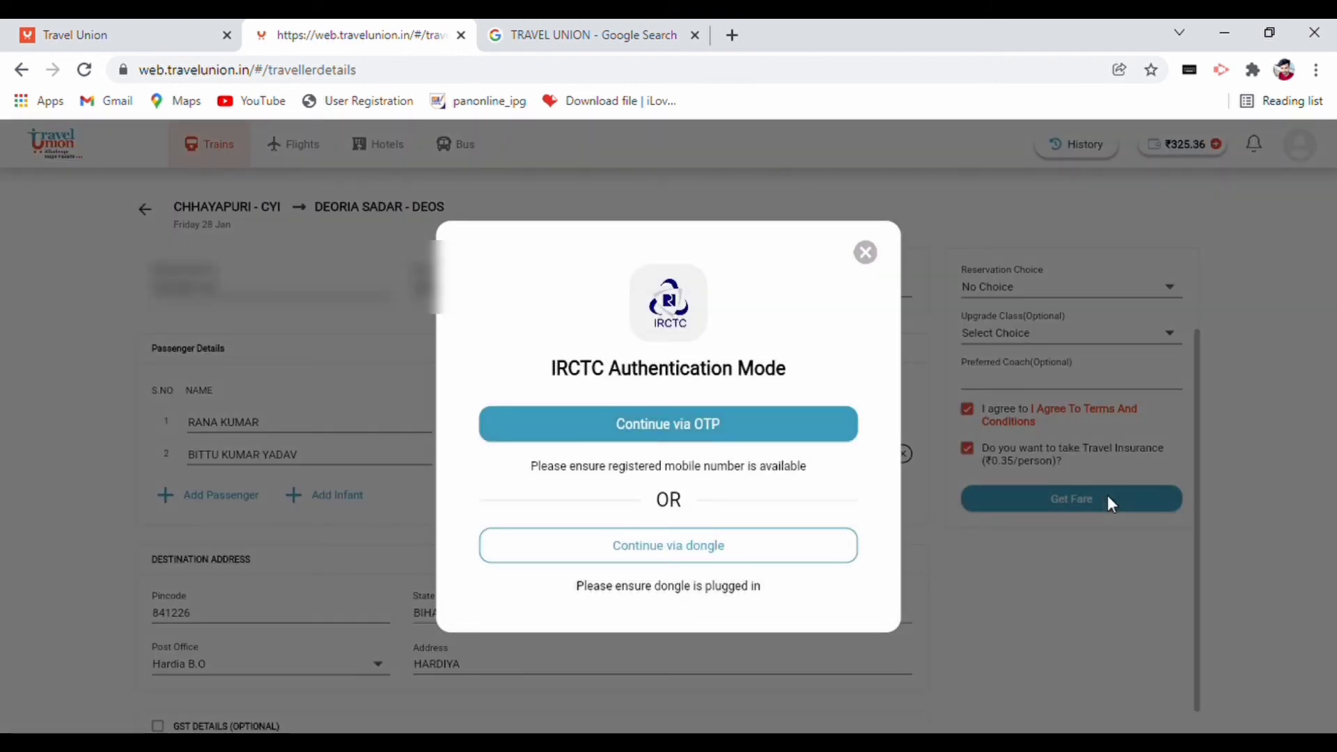
pyautogui.click(717, 423)
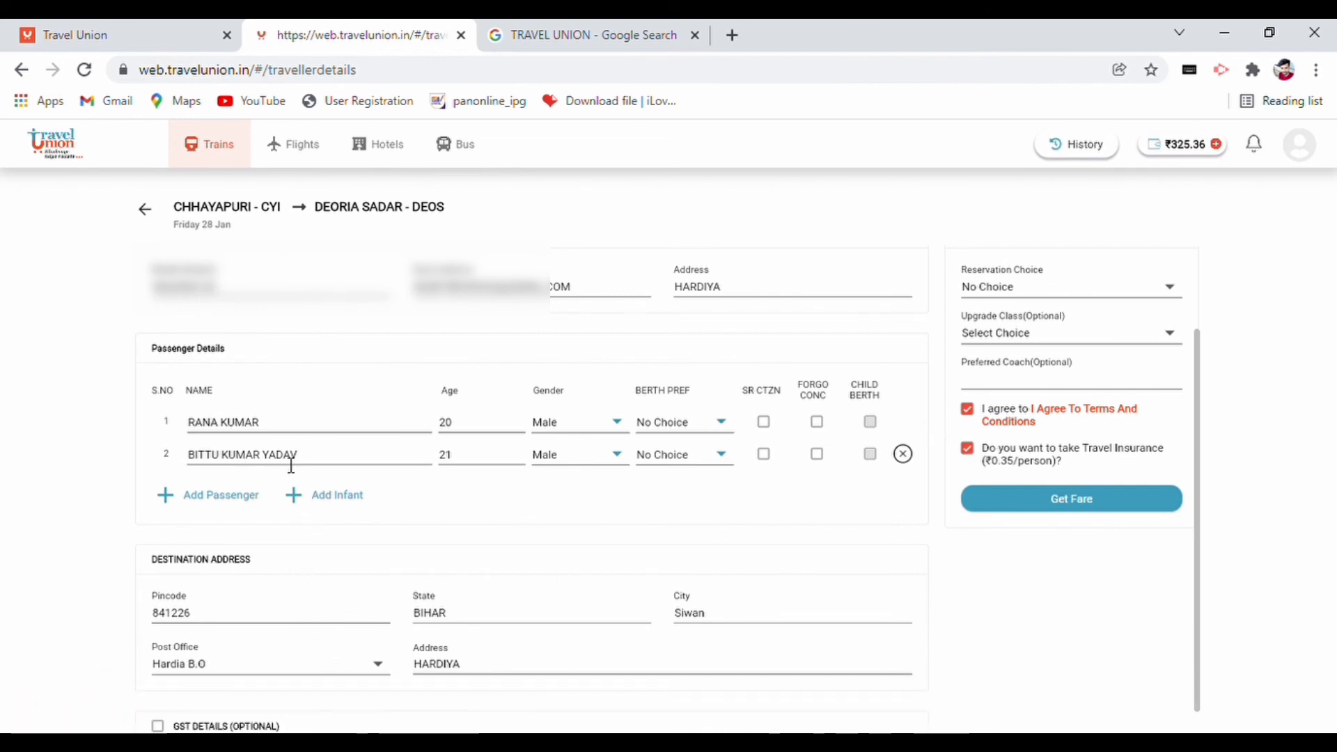
# - Drop the second passenger's surname and reload the fare, totalling ₹1297.91
pyautogui.click(315, 463)
pyautogui.press('BackSpace')
pyautogui.press('BackSpace')
pyautogui.press('BackSpace')
pyautogui.press('BackSpace')
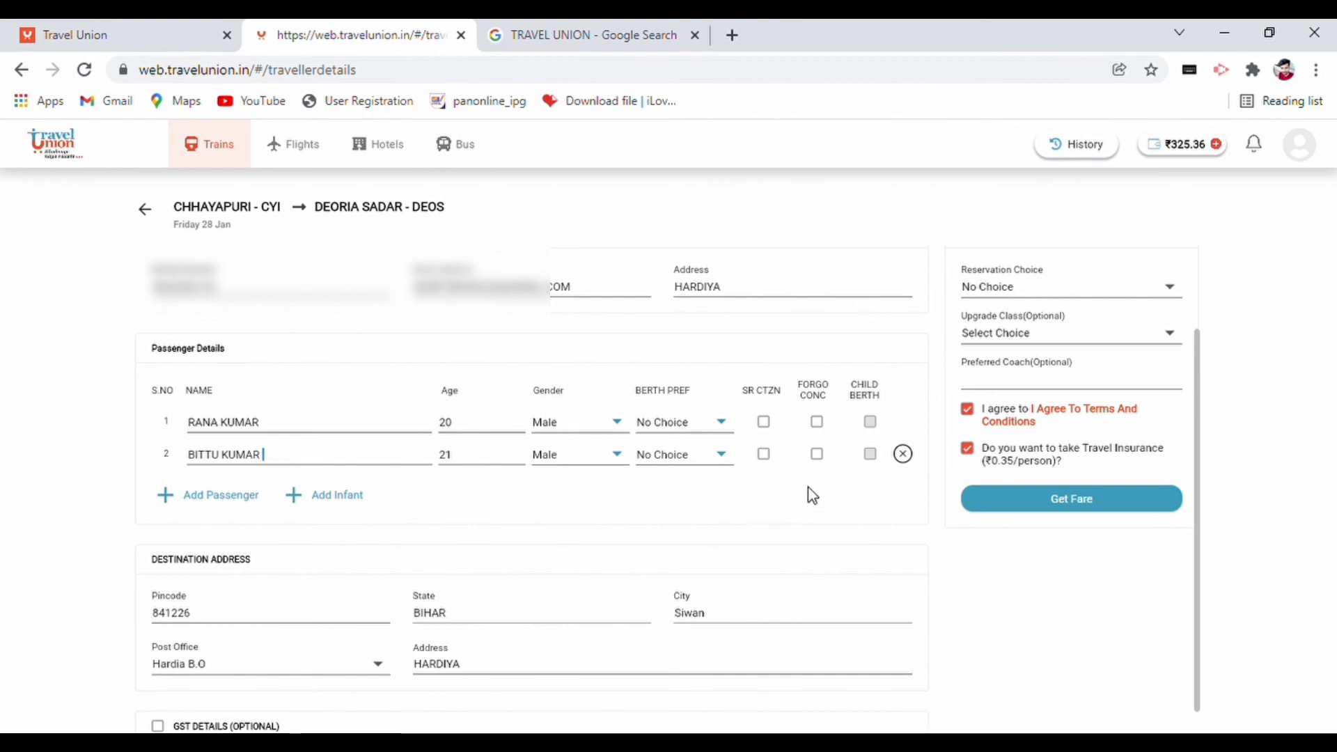
pyautogui.click(1060, 502)
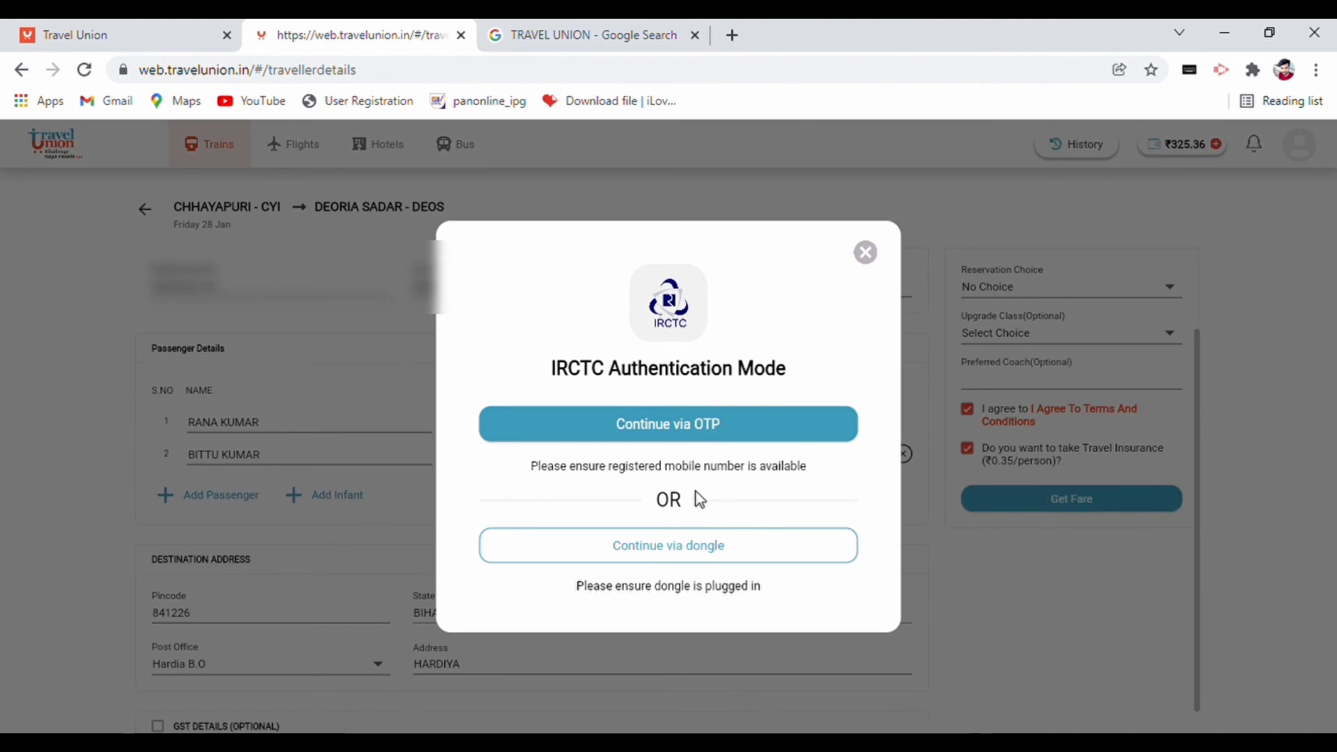
pyautogui.click(671, 439)
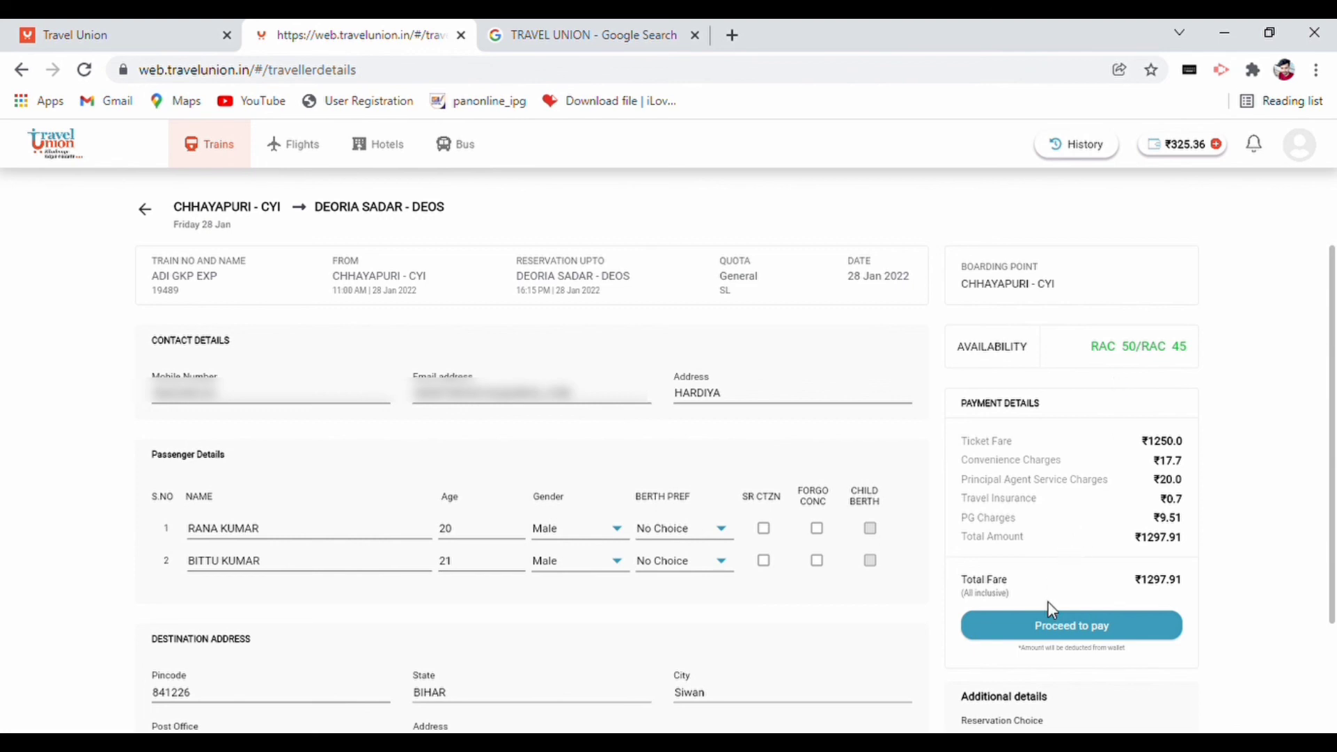
# - Pay the ₹1297.91 fare and download the booked ticket
pyautogui.click(1020, 635)
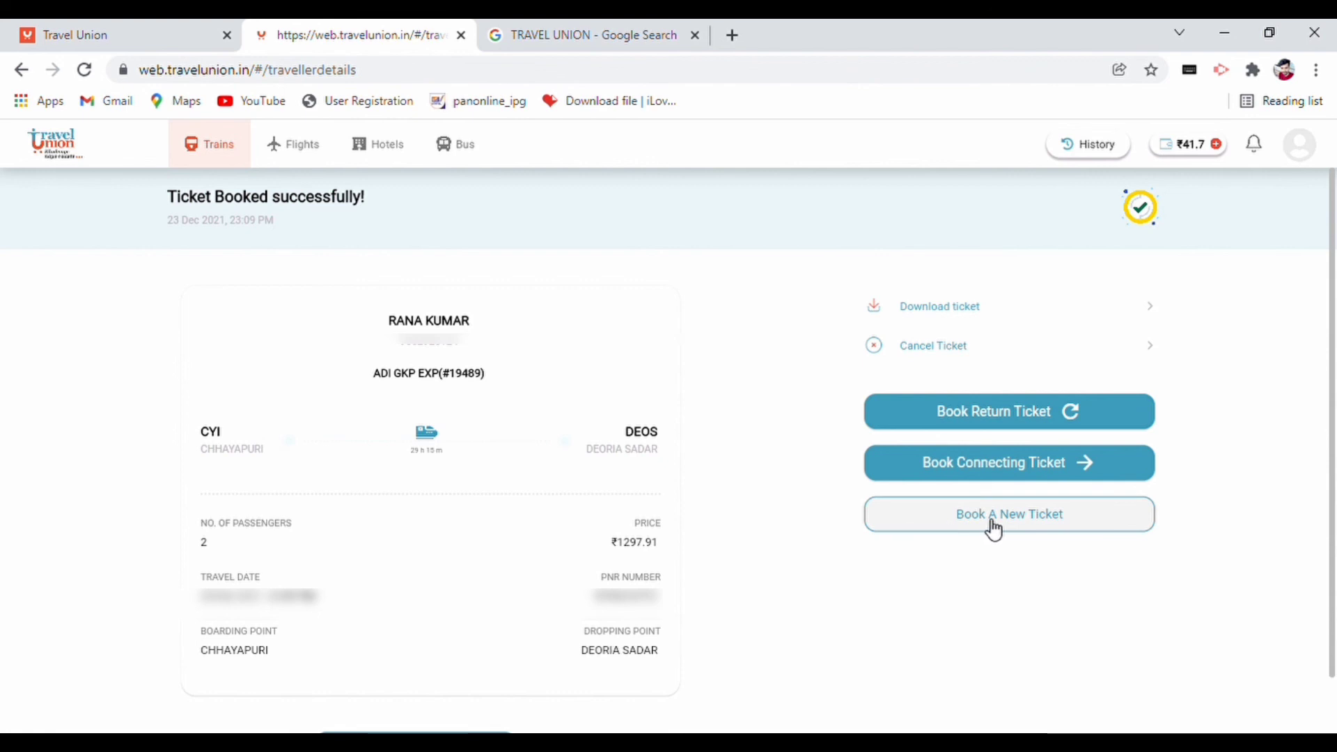
pyautogui.click(916, 306)
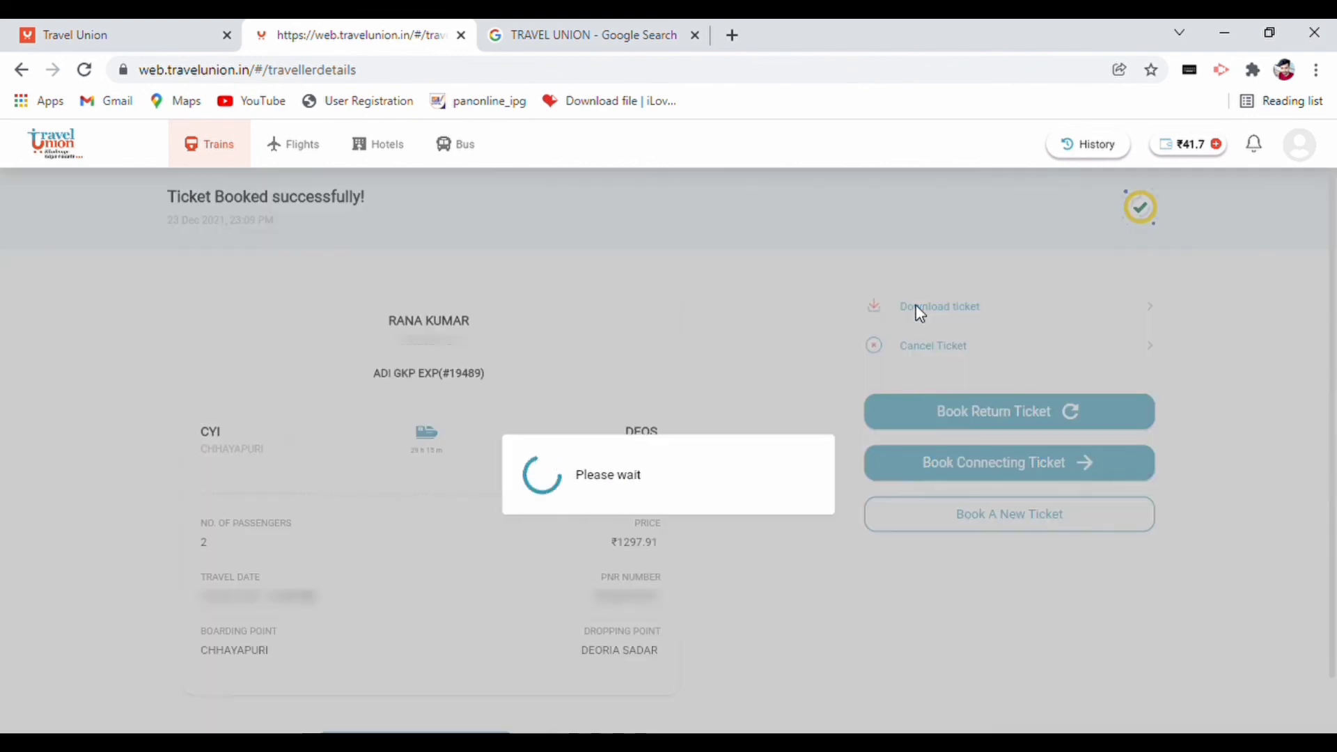